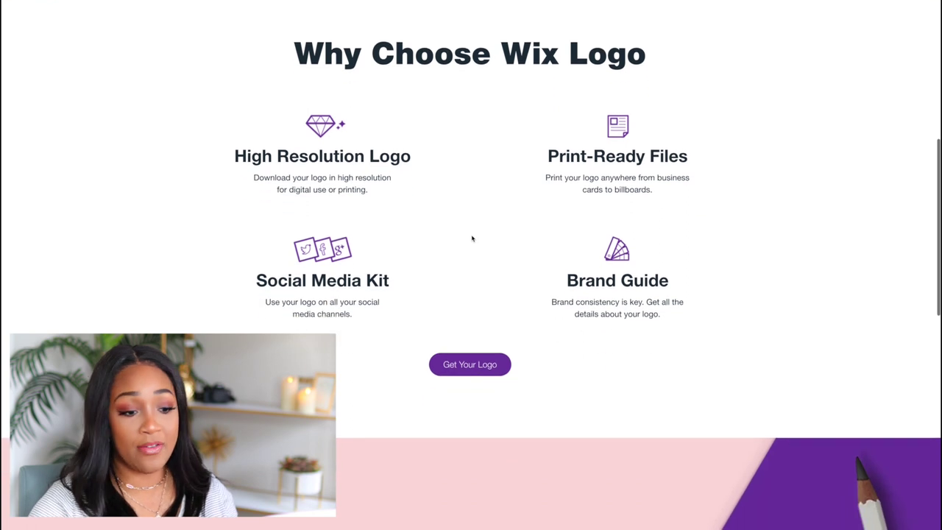
# Look through the Wix Logo page's features and sample logo designs.
pyautogui.scroll(-8, 473, 237)
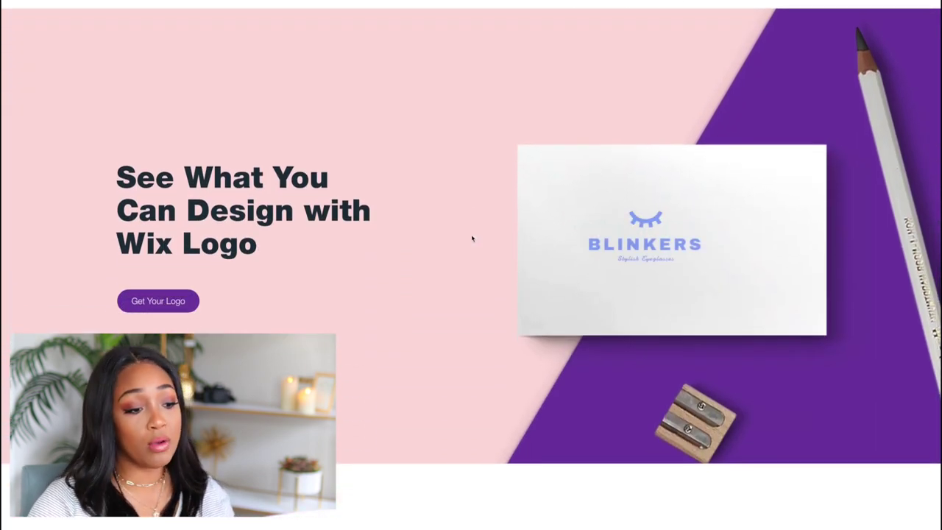
pyautogui.scroll(-1, 473, 238)
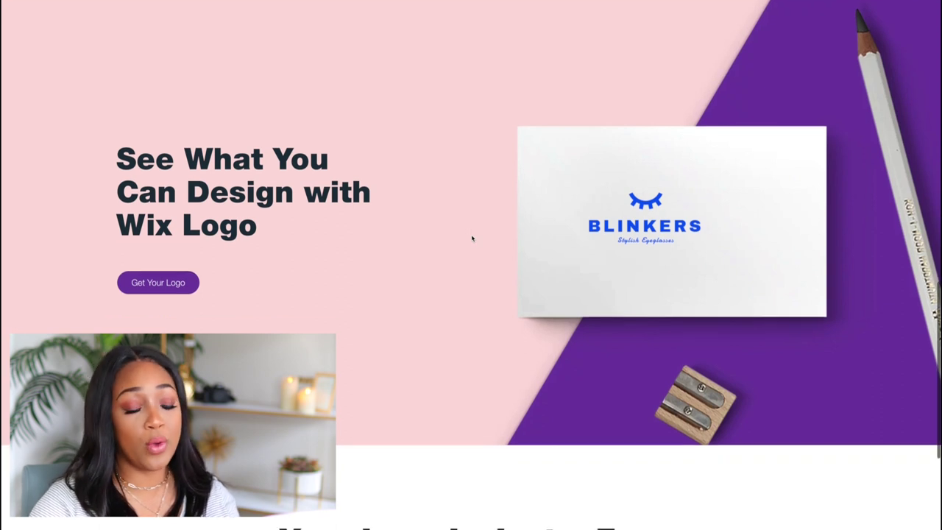
pyautogui.scroll(-6, 471, 236)
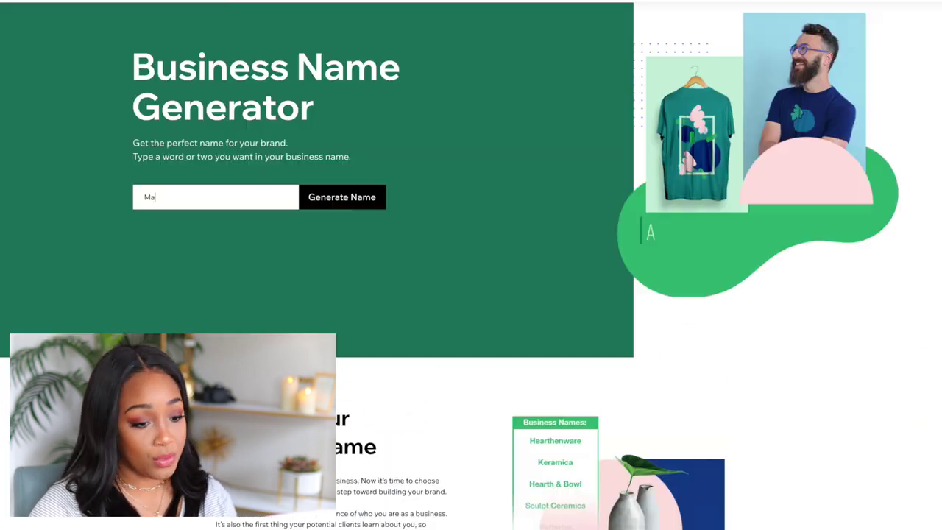
# Generate business name ideas from the word "Marketing".
pyautogui.write('rketing')
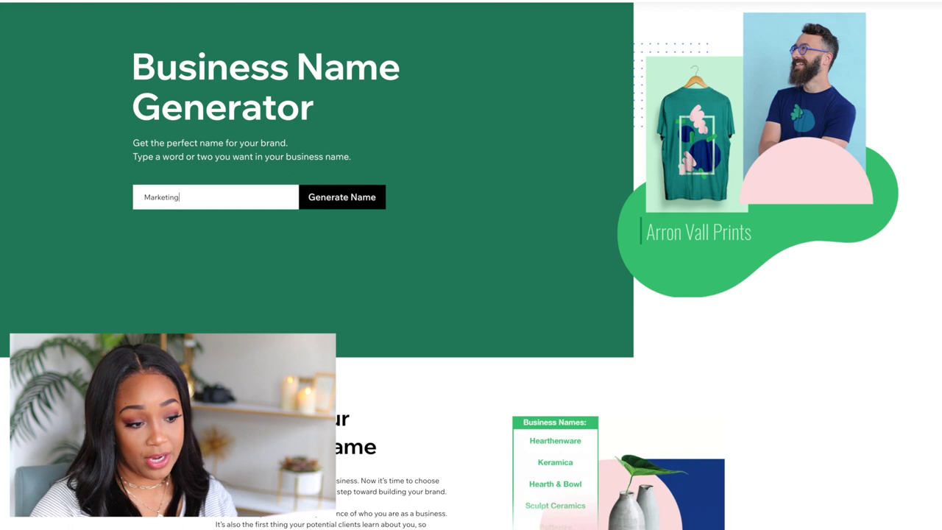
pyautogui.press('Return')
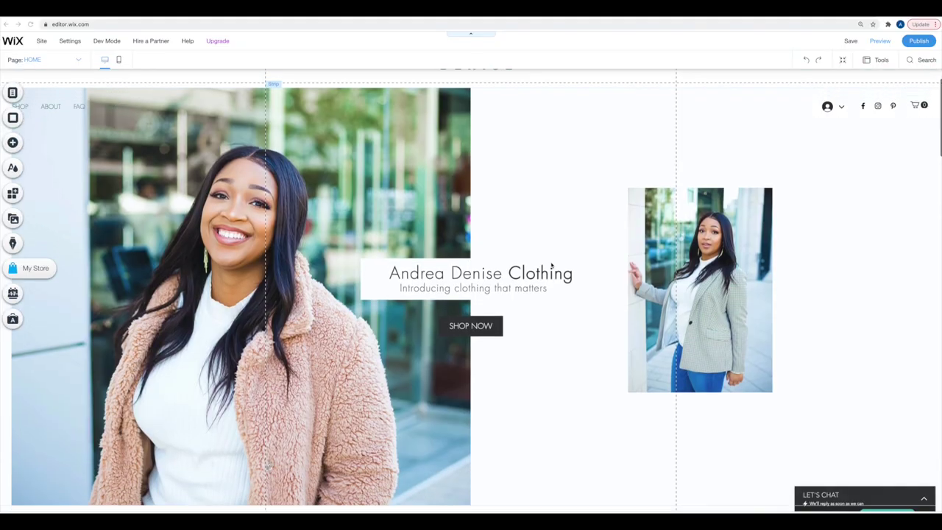
# Open the store's product list from the home page product gallery and open the first product, priced $170.00, for editing.
pyautogui.scroll(-5, 551, 264)
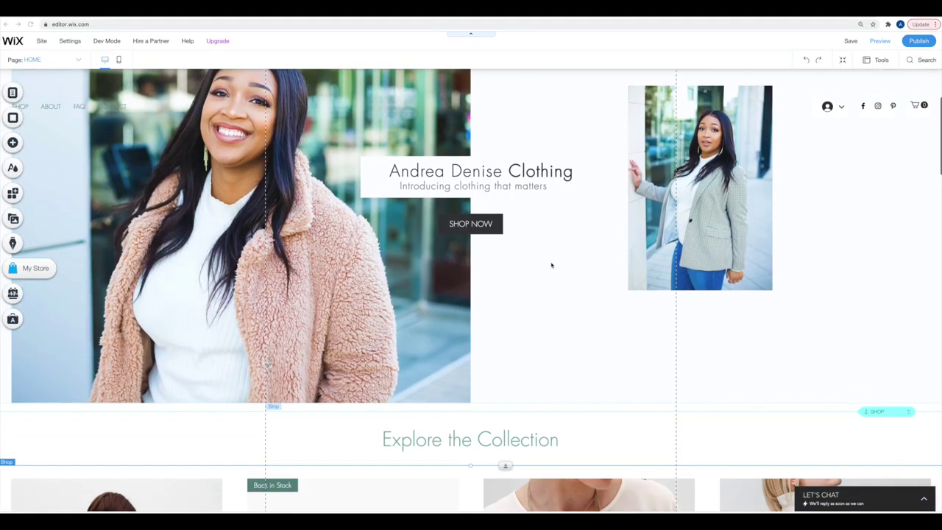
pyautogui.scroll(-3, 552, 264)
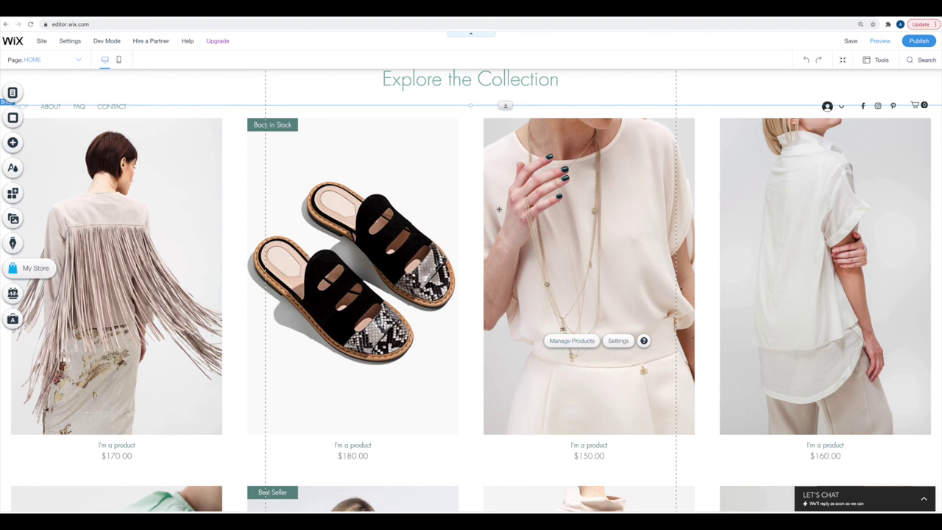
pyautogui.scroll(-3, 772, 304)
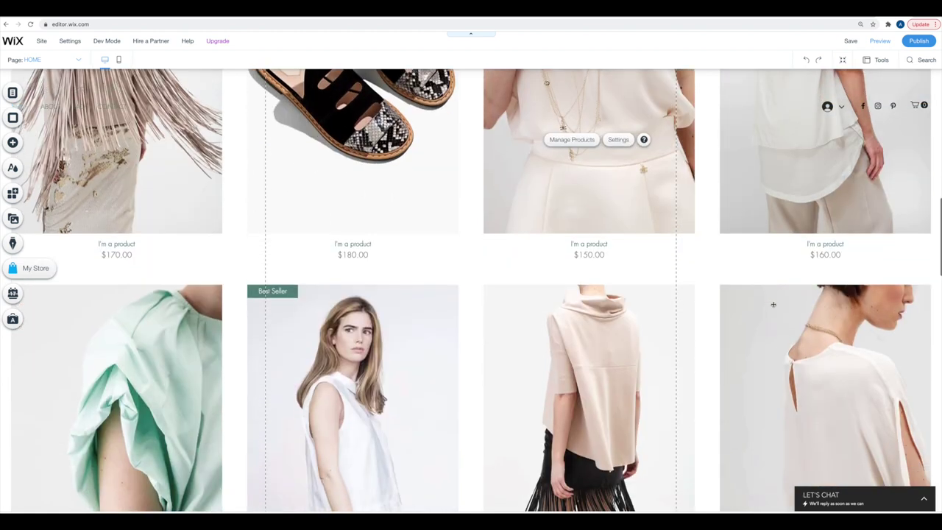
pyautogui.scroll(-3, 689, 363)
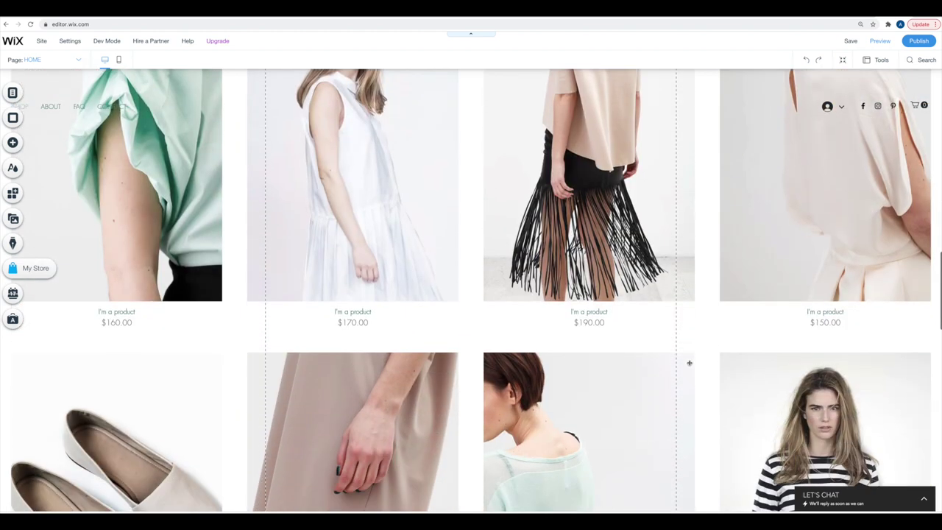
pyautogui.scroll(5, 689, 363)
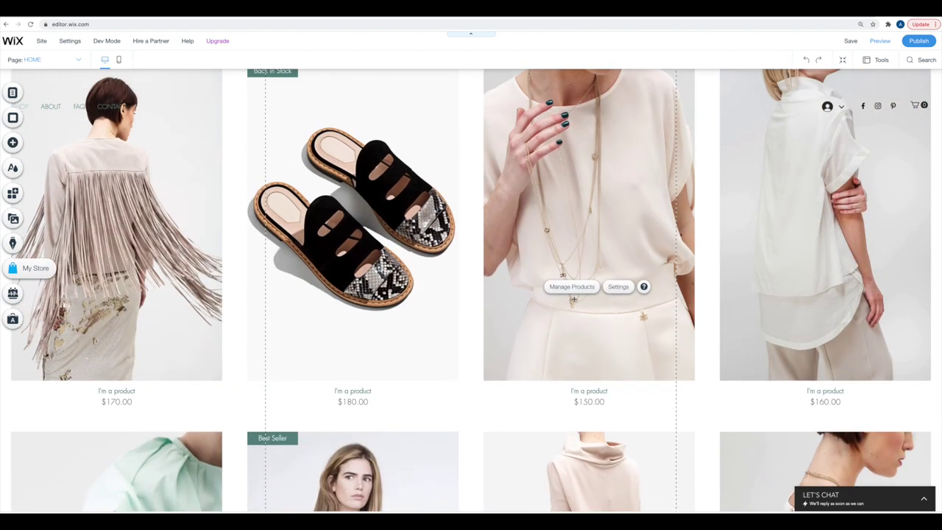
pyautogui.click(571, 287)
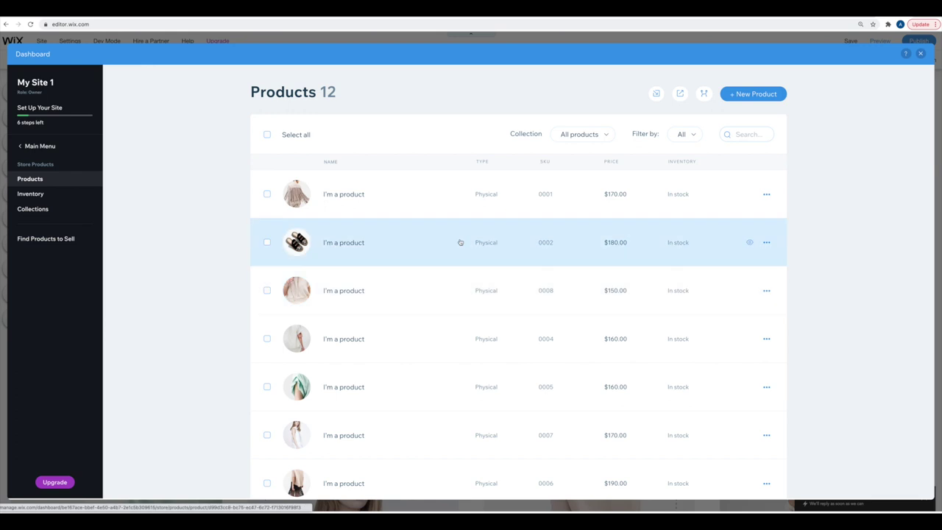
pyautogui.click(360, 196)
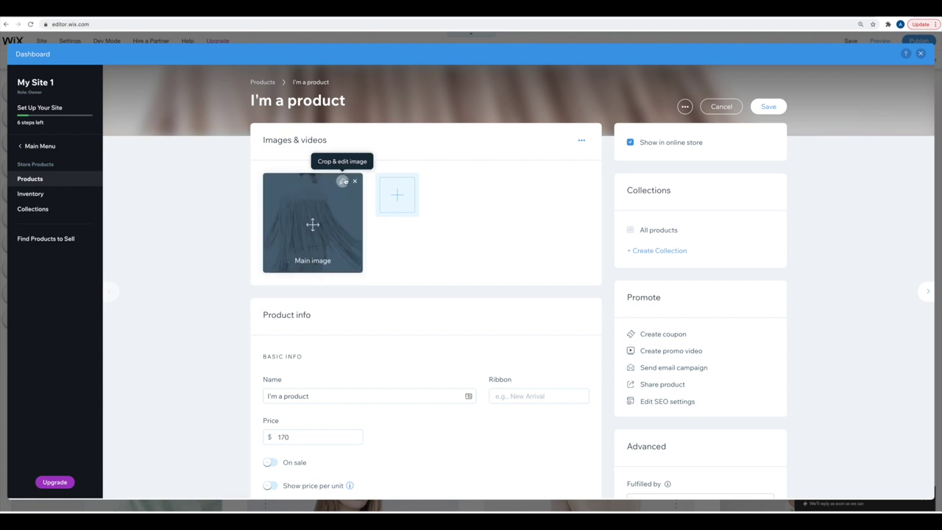
# Remove the product's main image and upload the six clothing screenshots timed 1.12.02 to 1.12.50 PM from the Desktop.
pyautogui.click(355, 182)
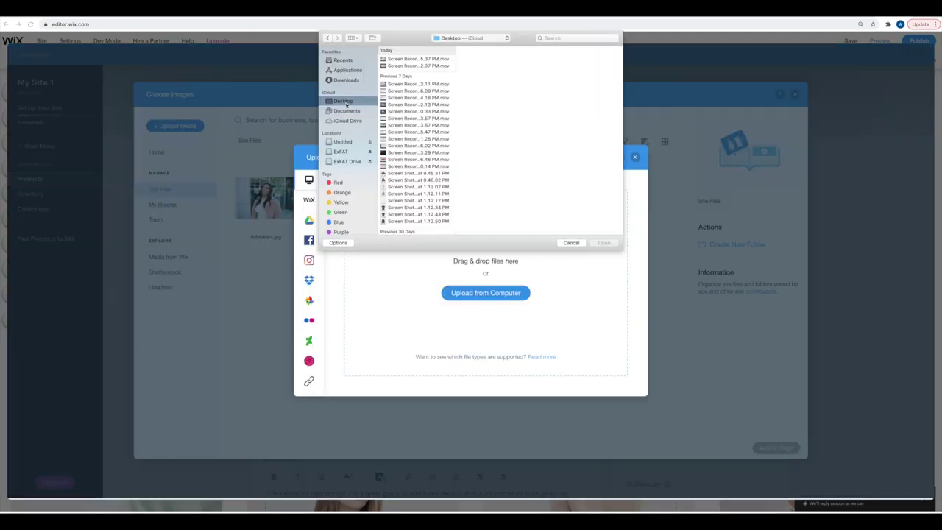
pyautogui.click(400, 187)
pyautogui.keyDown('shift'); pyautogui.click(398, 221); pyautogui.keyUp('shift')
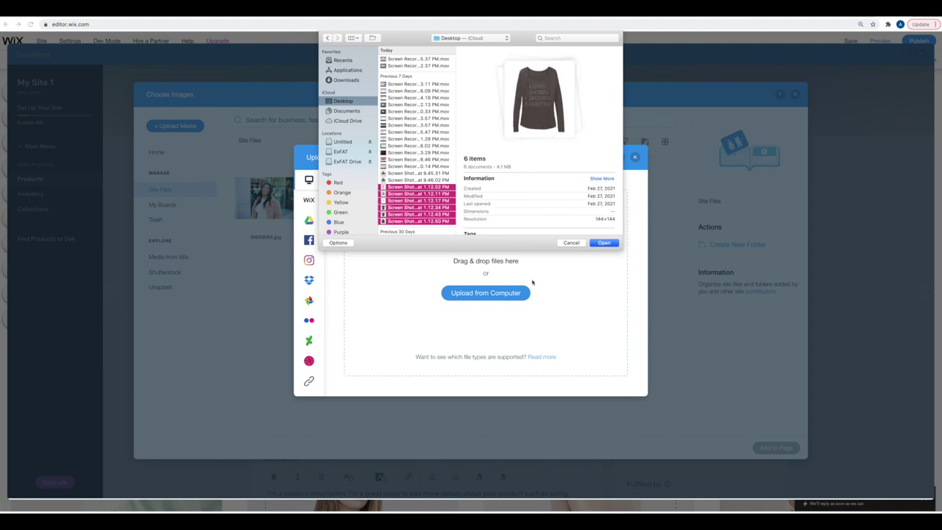
pyautogui.click(604, 242)
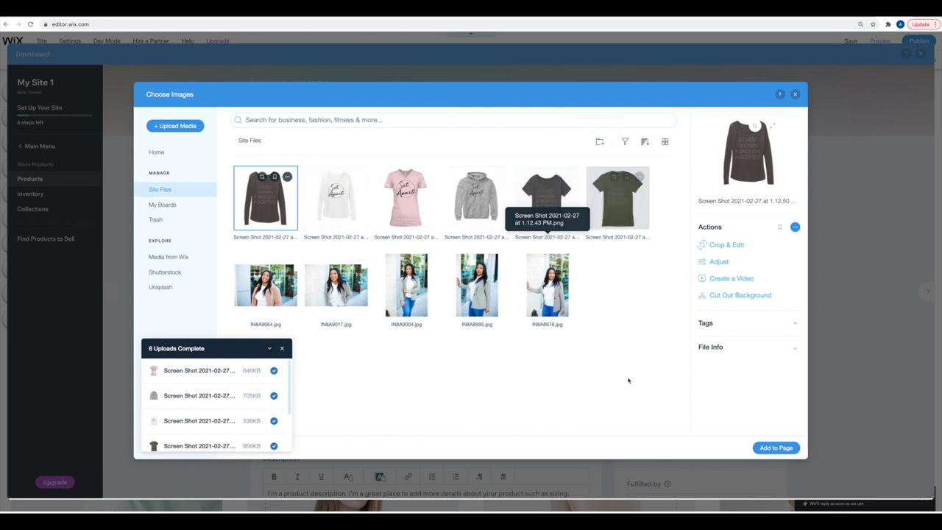
pyautogui.click(282, 349)
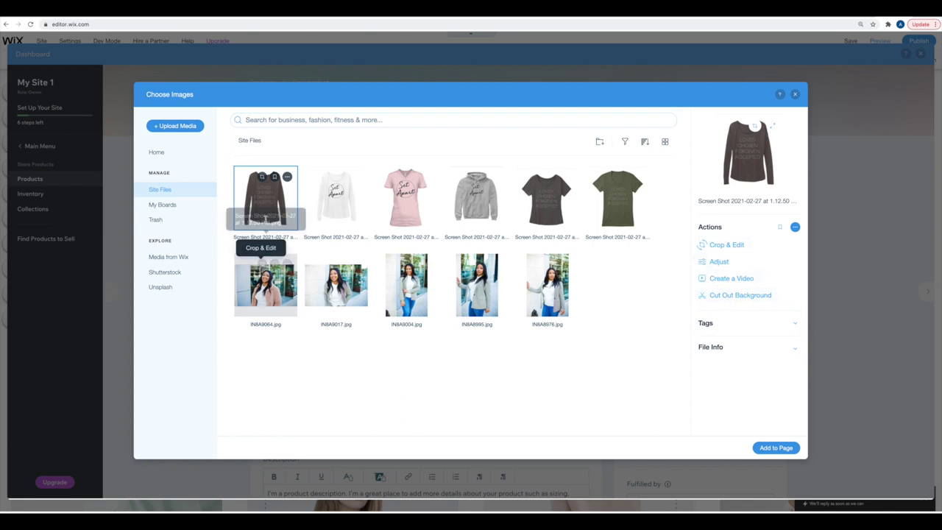
# Add the pink "Set Apart" T-shirt image to the product instead of the preselected dark long-sleeve shirt.
pyautogui.click(522, 384)
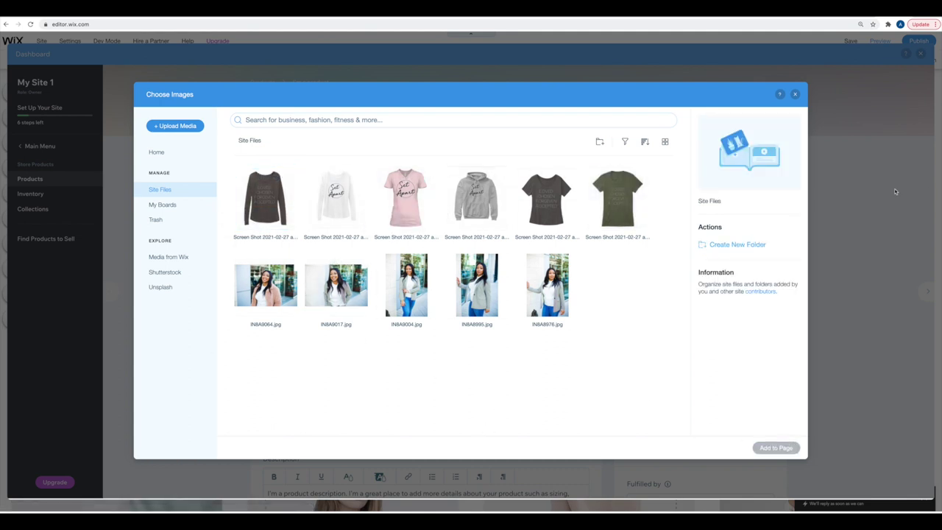
pyautogui.click(406, 200)
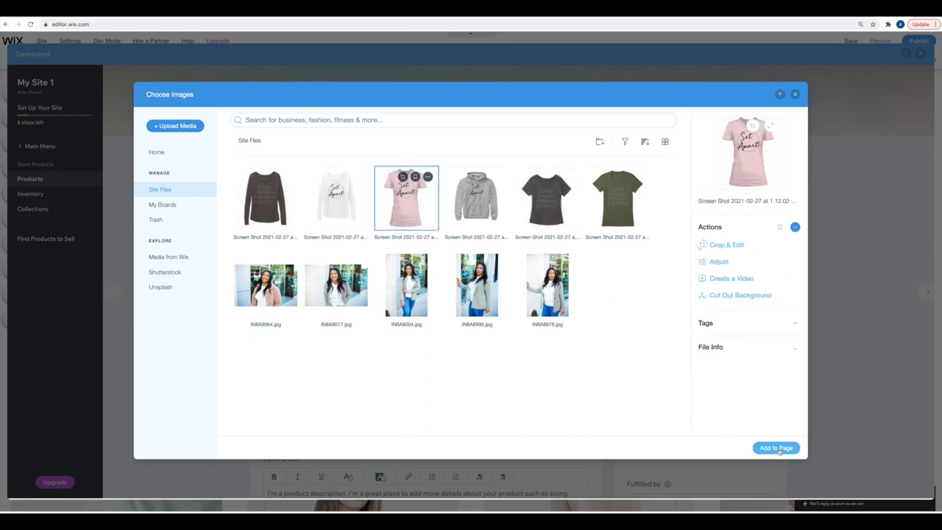
pyautogui.click(778, 449)
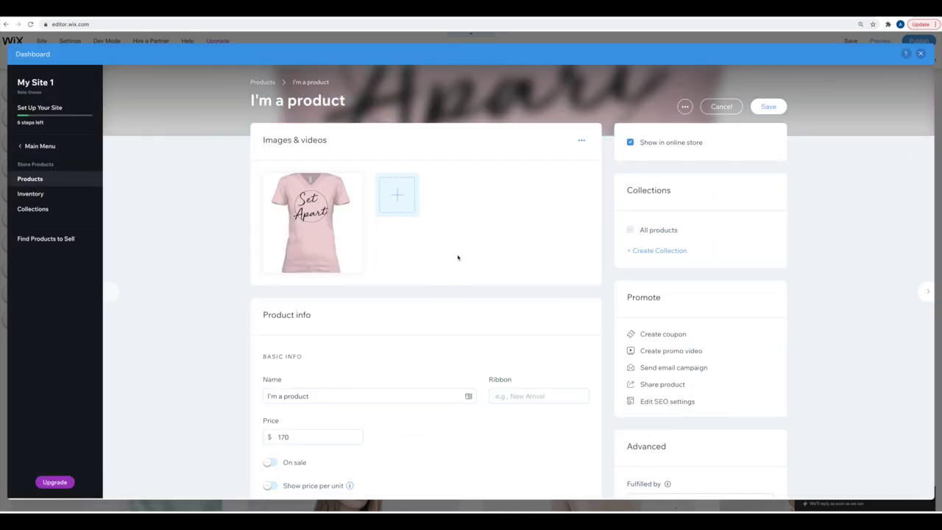
# Rename the product as "Set Apart T-shirt".
pyautogui.click(330, 397)
pyautogui.tripleClick(356, 394)
pyautogui.write('Sedt apart')
pyautogui.press('BackSpace')
pyautogui.press('BackSpace')
pyautogui.press('BackSpace')
pyautogui.press('BackSpace')
pyautogui.press('BackSpace')
pyautogui.press('BackSpace')
pyautogui.press('BackSpace')
pyautogui.press('BackSpace')
pyautogui.press('BackSpace')
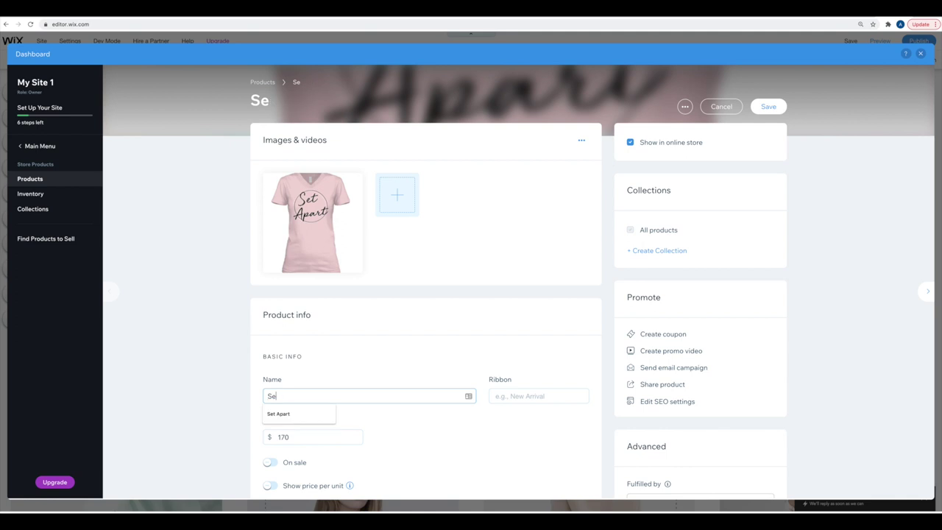
pyautogui.write('t')
pyautogui.click(298, 414)
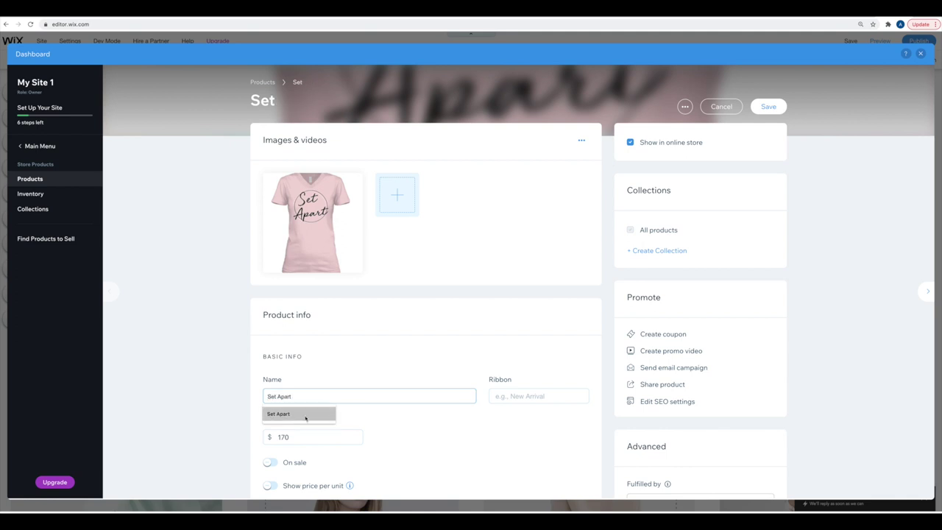
pyautogui.write('T-shirt')
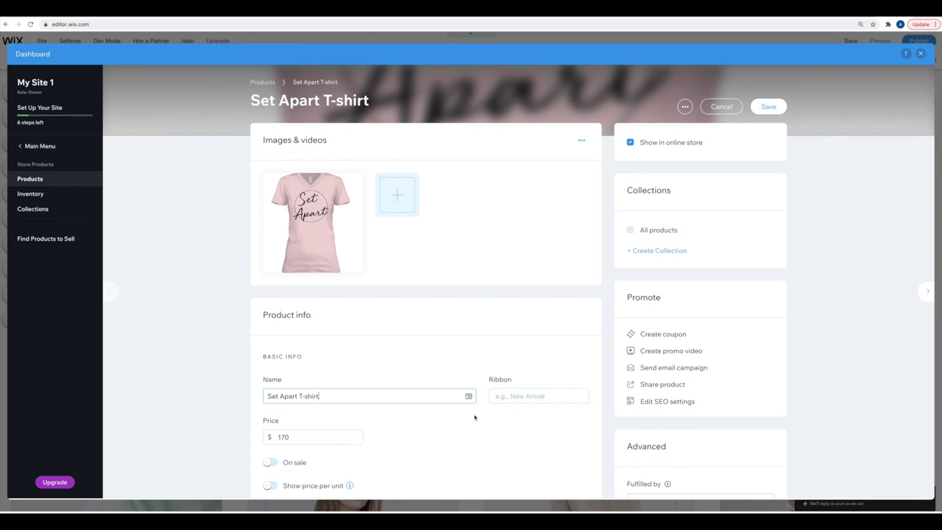
# Set the product's price to $20.
pyautogui.click(310, 437)
pyautogui.doubleClick(310, 436)
pyautogui.write('20')
pyautogui.click(421, 447)
# Replace the product description with "This shirt is to remind you that you are set apart and loved from head to toe!".
pyautogui.scroll(-5, 423, 442)
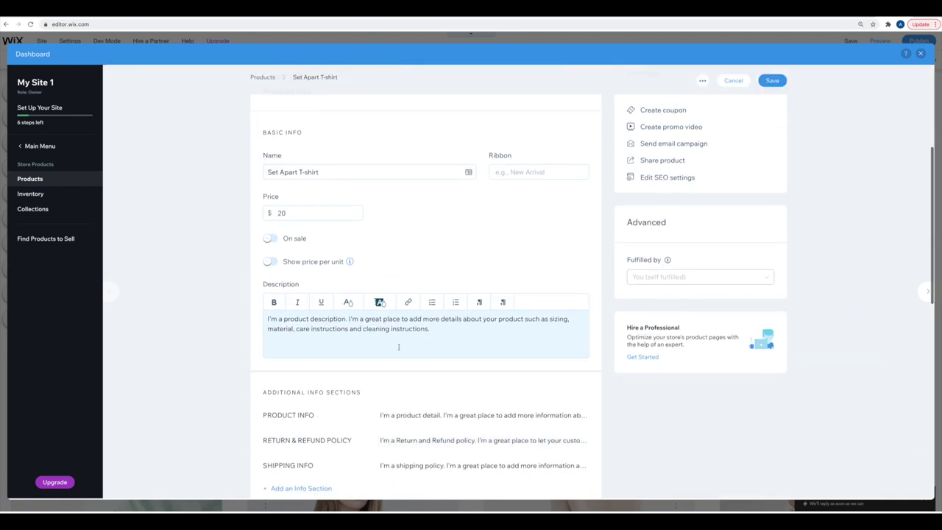
pyautogui.moveTo(442, 328); pyautogui.dragTo(245, 315)
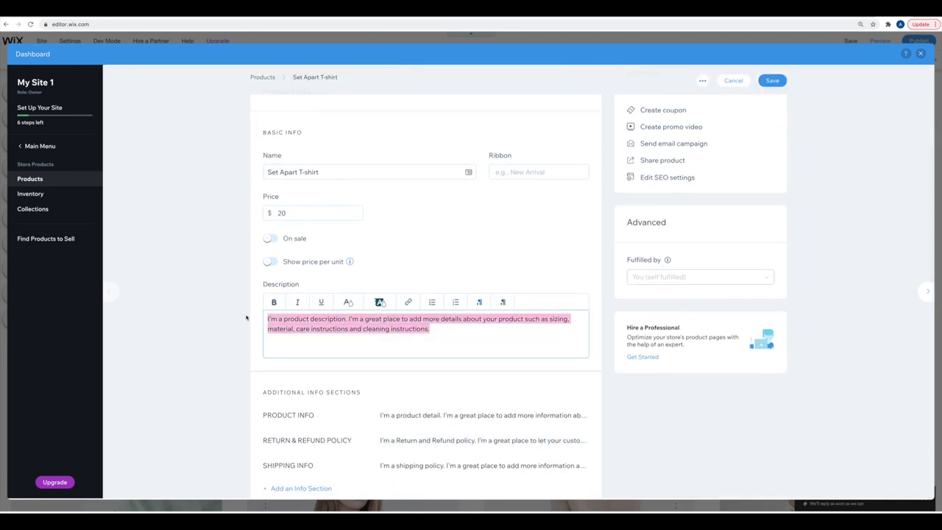
pyautogui.write('This')
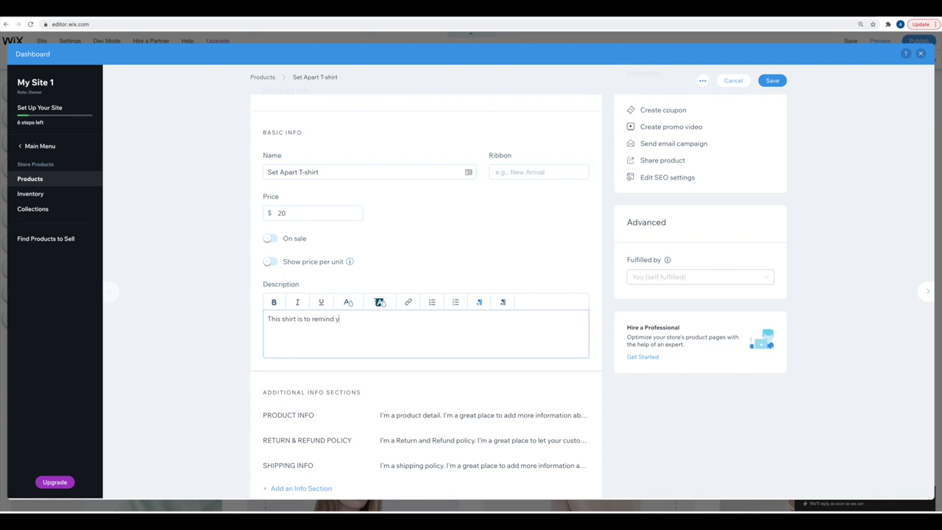
pyautogui.write('shirt is to remind you that you are set apart and loved fr')
pyautogui.write('om head to toe!')
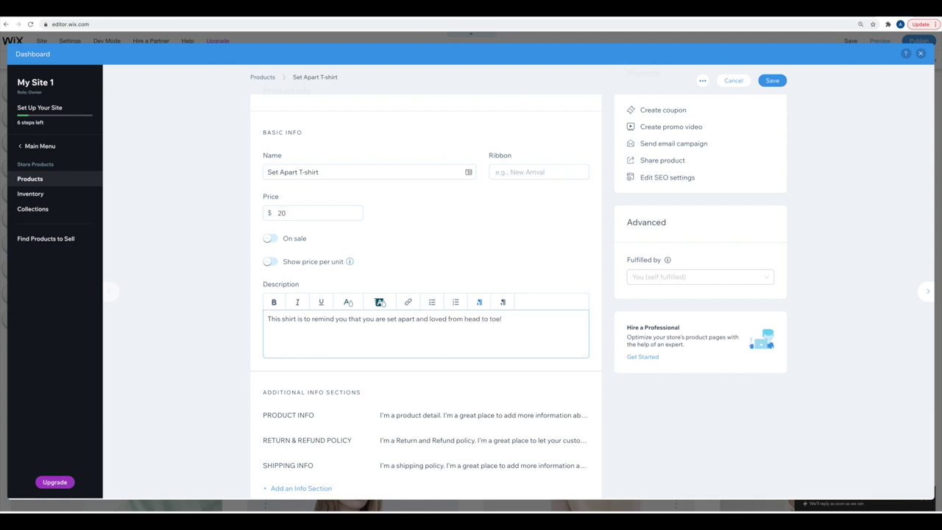
# View the contents of the PRODUCT INFO and SHIPPING INFO sections, closing each without changes.
pyautogui.scroll(-3, 271, 285)
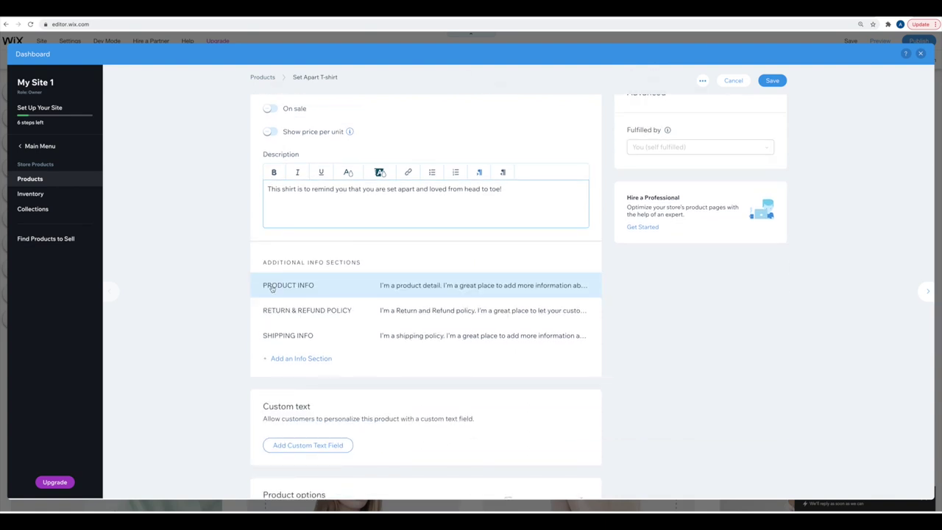
pyautogui.click(271, 289)
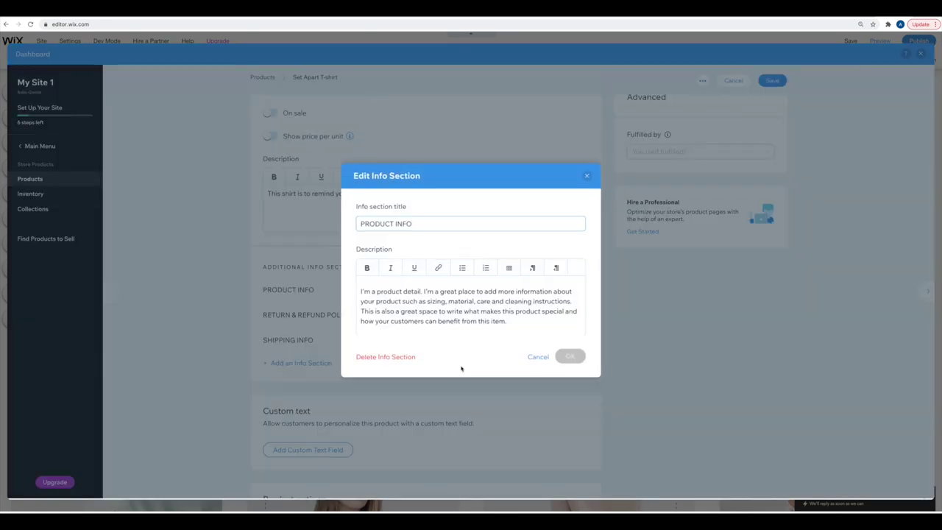
pyautogui.click(586, 175)
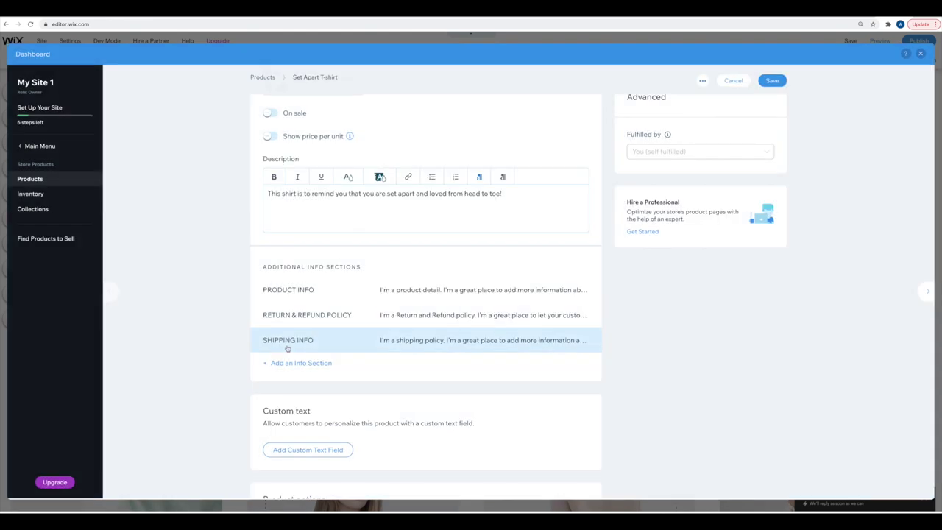
pyautogui.click(408, 343)
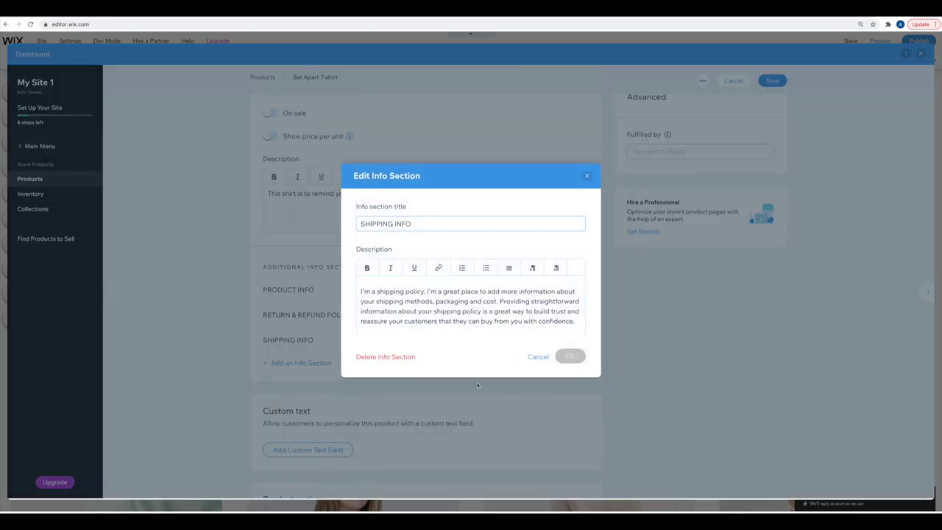
pyautogui.click(587, 175)
# Add an empty custom text field to the product, switching its mandatory option on and back off.
pyautogui.scroll(-1, 415, 397)
pyautogui.scroll(-3, 414, 399)
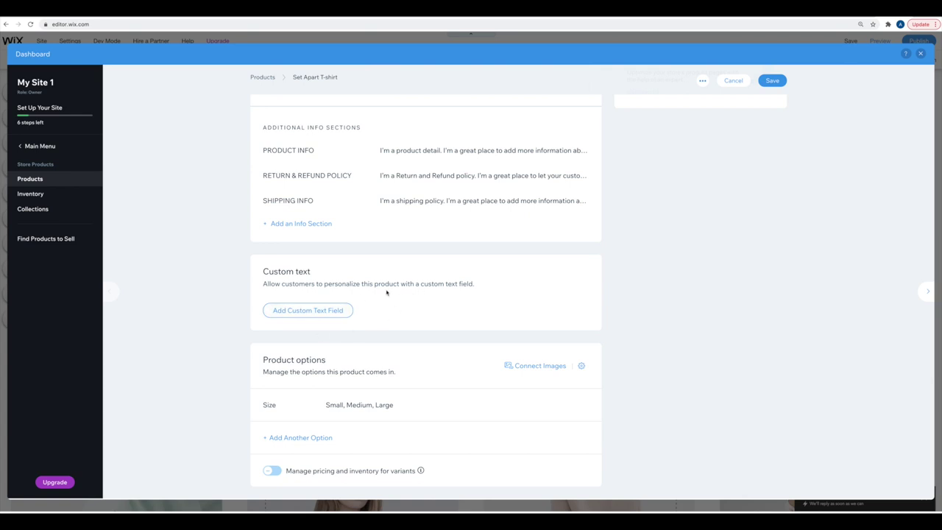
pyautogui.click(309, 310)
pyautogui.click(338, 342)
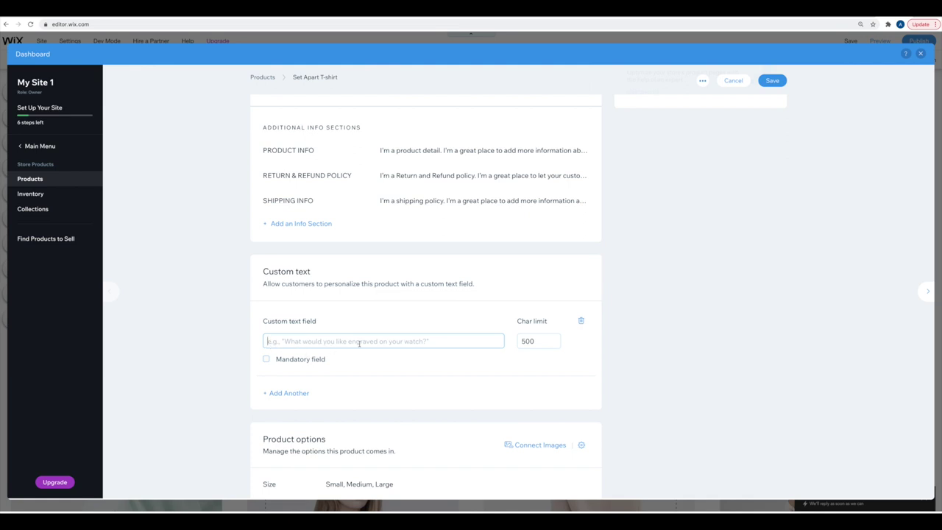
pyautogui.click(266, 359)
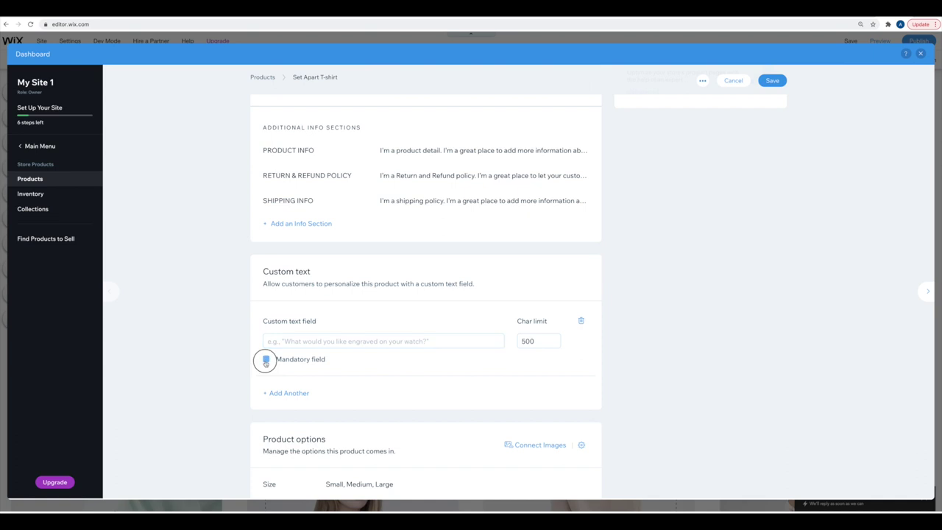
pyautogui.click(266, 360)
# Switch inventory tracking on and back off in the product's inventory and shipping settings.
pyautogui.scroll(-5, 608, 407)
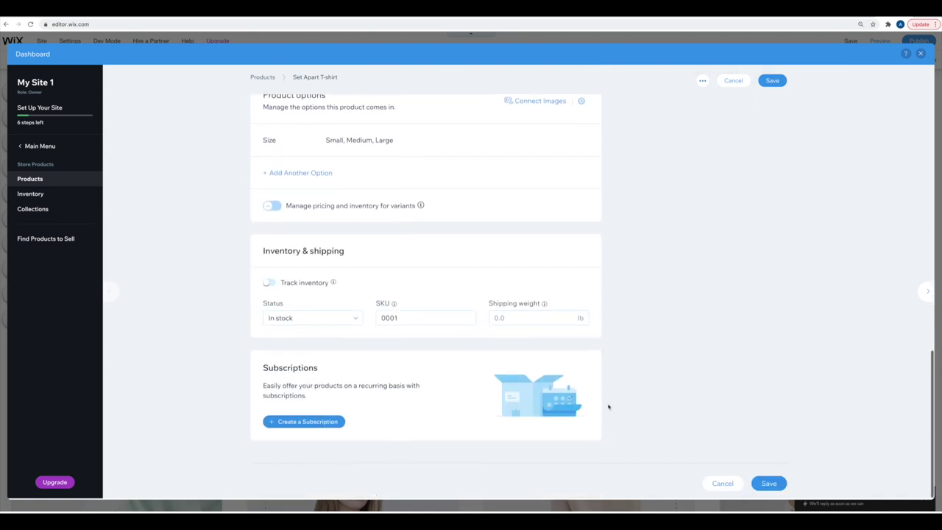
pyautogui.scroll(1, 608, 407)
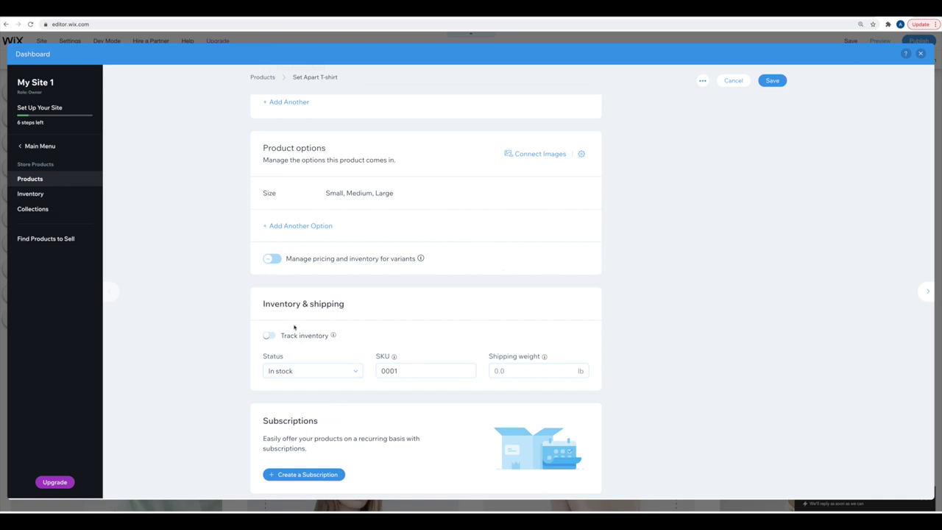
pyautogui.click(269, 335)
pyautogui.click(269, 336)
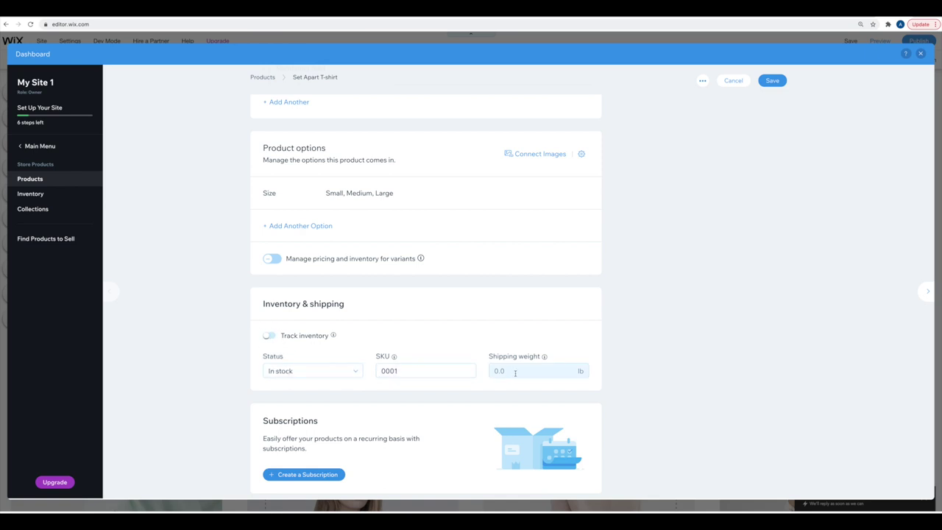
pyautogui.scroll(-1, 422, 381)
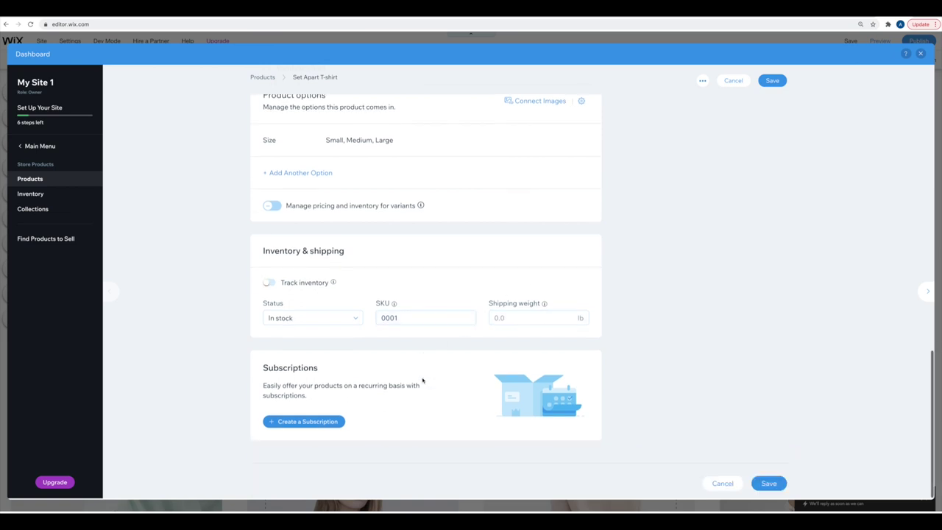
# Try to add another choice beginning with "Ex" to the product's Size option.
pyautogui.scroll(2, 371, 297)
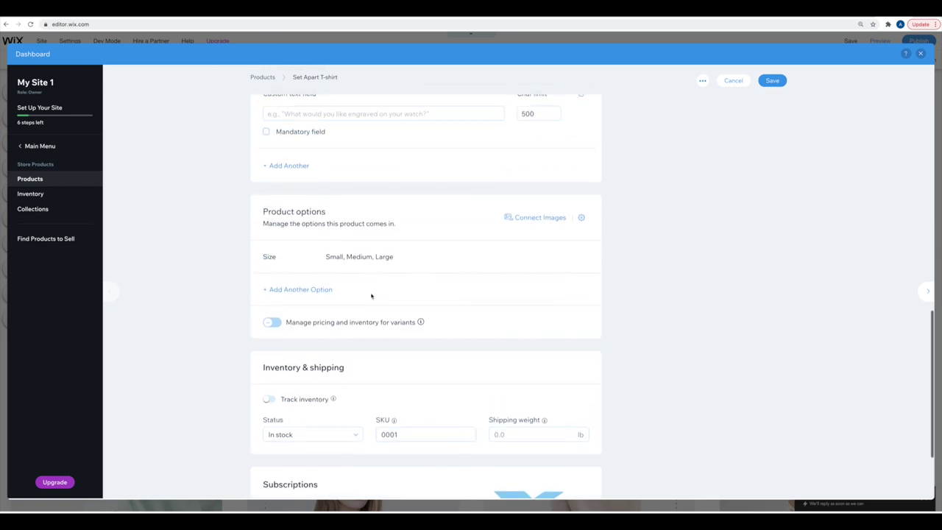
pyautogui.moveTo(350, 248)
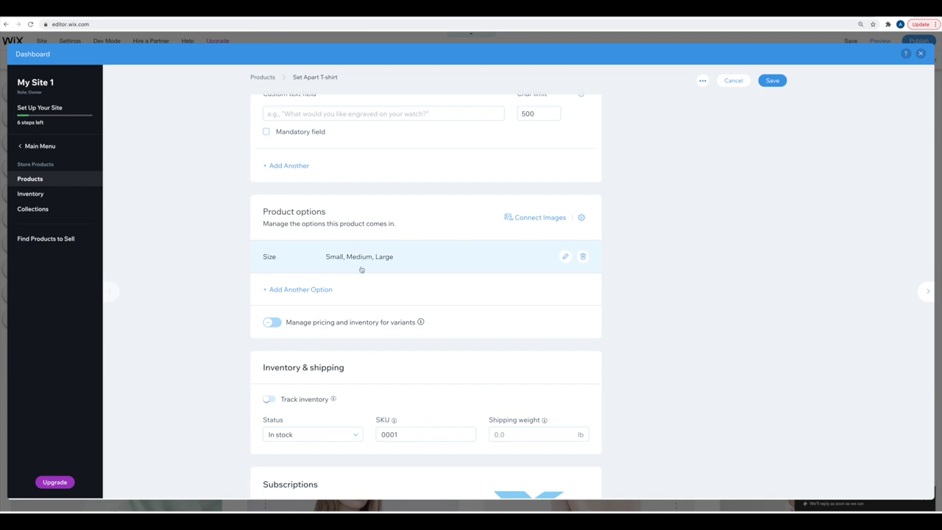
pyautogui.click(357, 266)
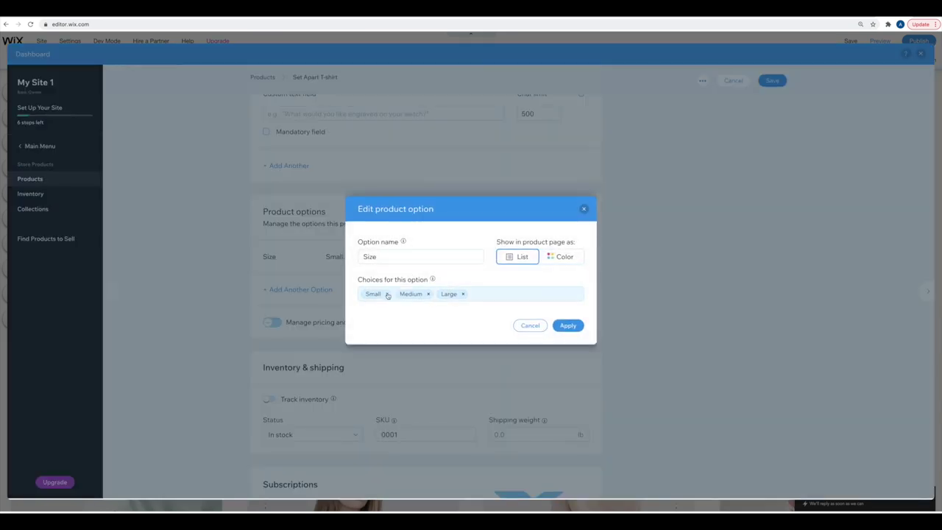
pyautogui.click(403, 256)
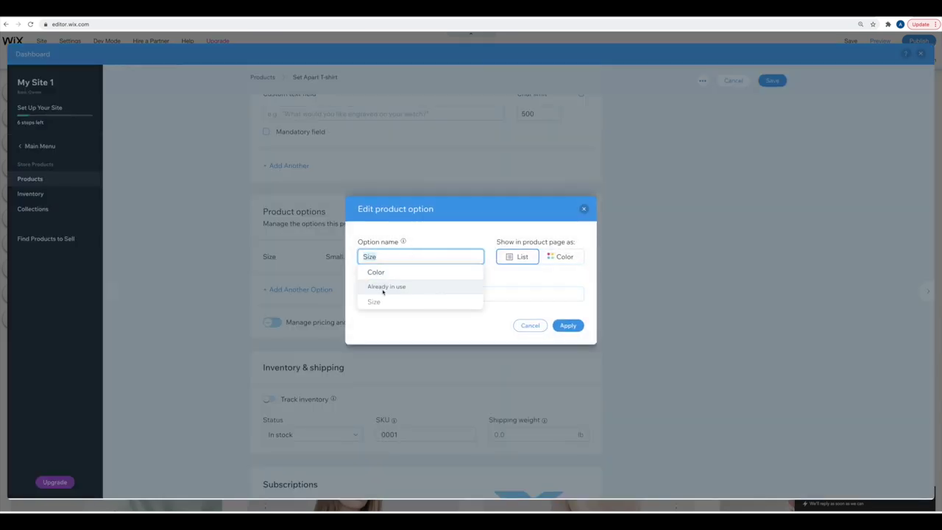
pyautogui.click(511, 271)
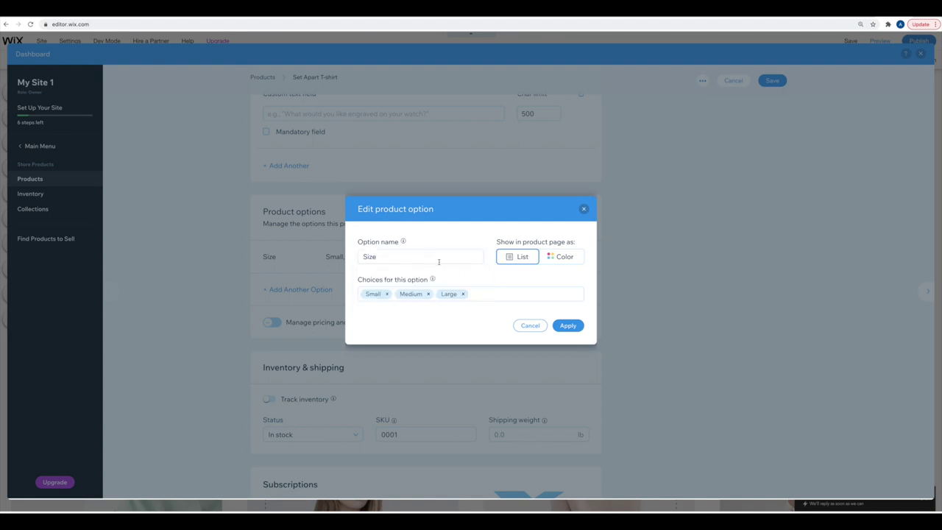
pyautogui.click(506, 294)
pyautogui.write('e')
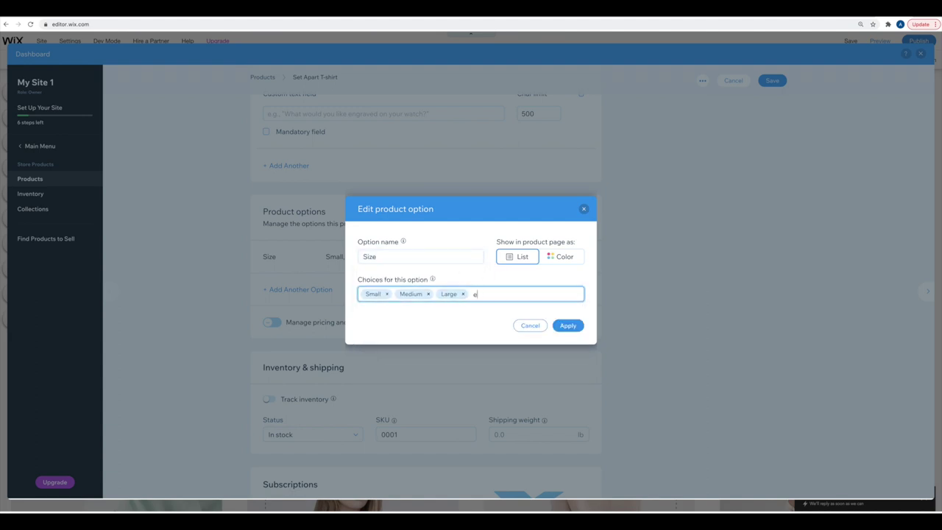
pyautogui.press('BackSpace')
pyautogui.write('Ex')
pyautogui.click(568, 325)
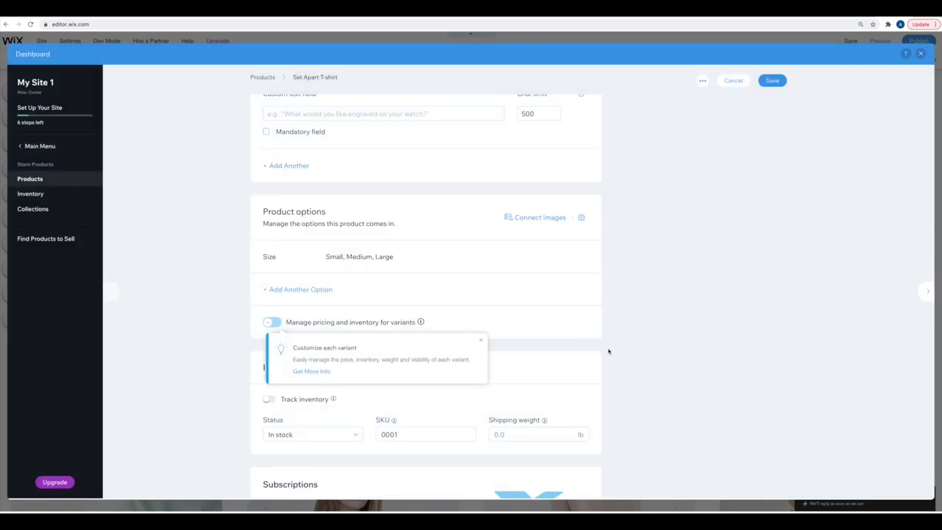
# Add a Color product option shown as color swatches, with the choices Black, Mint, Grey, Nude and White.
pyautogui.click(277, 289)
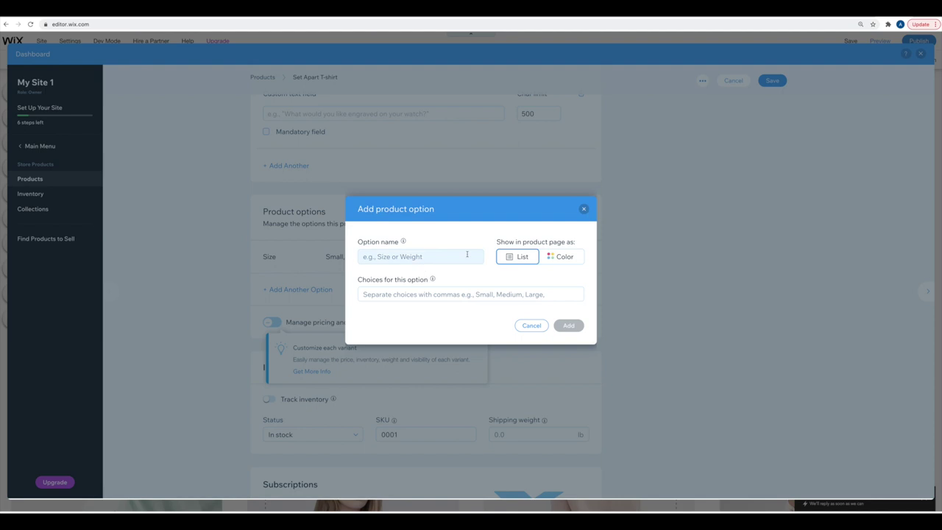
pyautogui.click(564, 256)
pyautogui.click(402, 256)
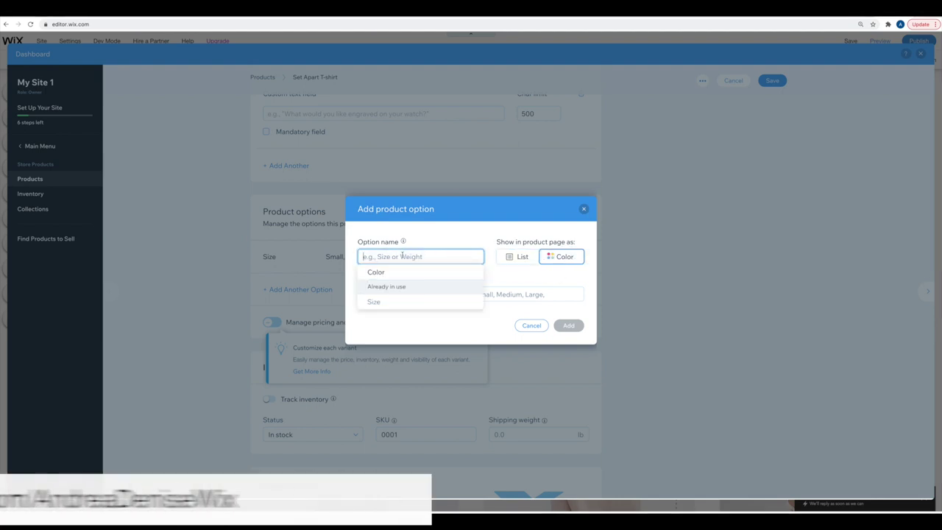
pyautogui.click(400, 274)
pyautogui.click(396, 295)
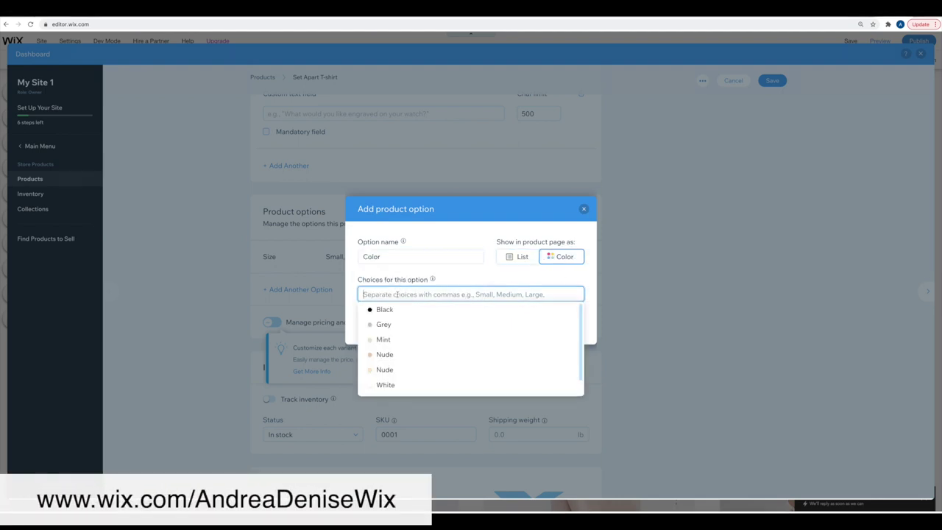
pyautogui.click(384, 308)
pyautogui.click(388, 326)
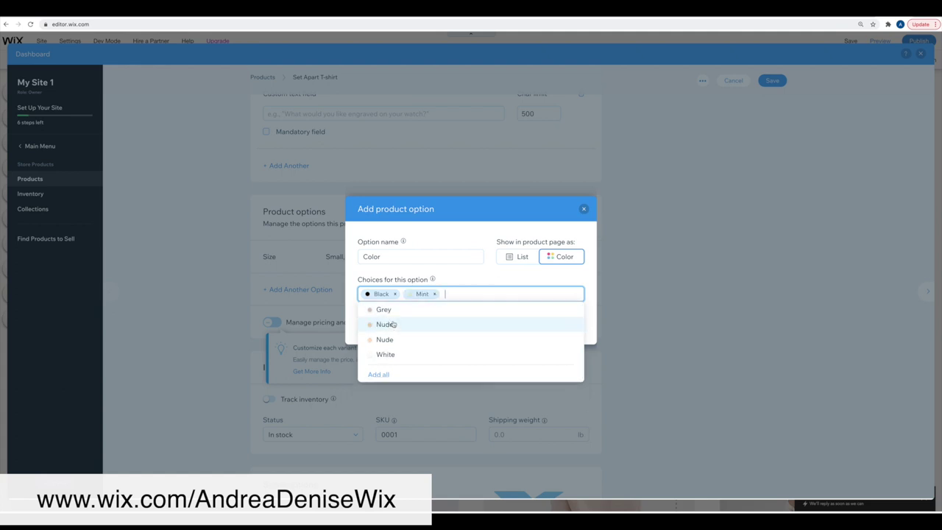
pyautogui.click(394, 312)
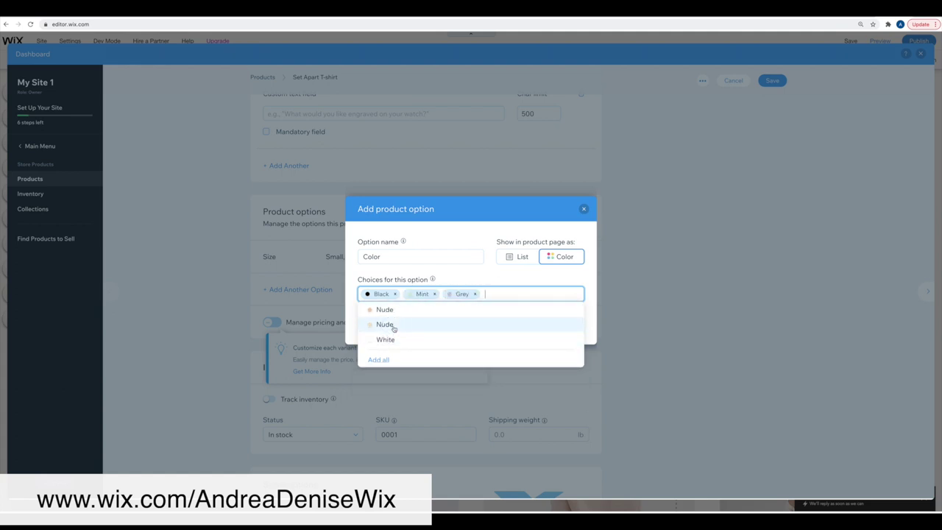
pyautogui.click(385, 325)
pyautogui.click(395, 310)
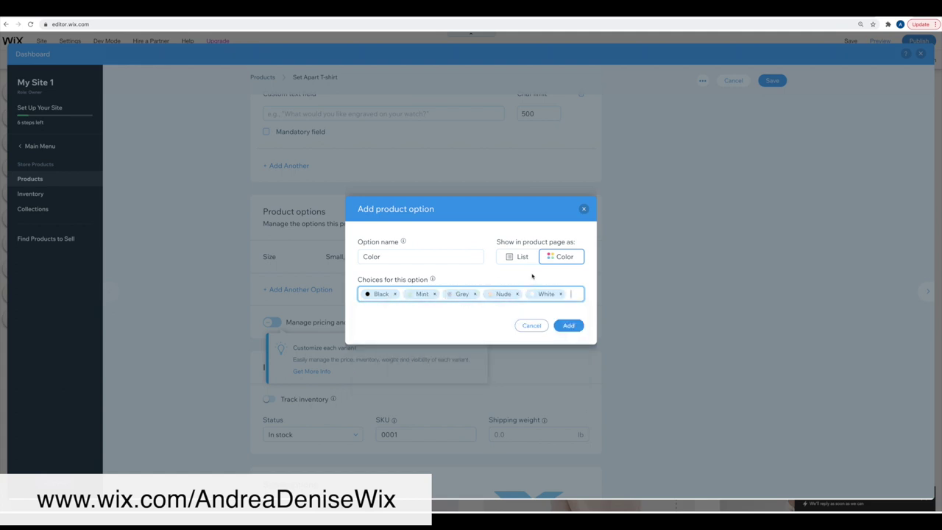
pyautogui.click(568, 326)
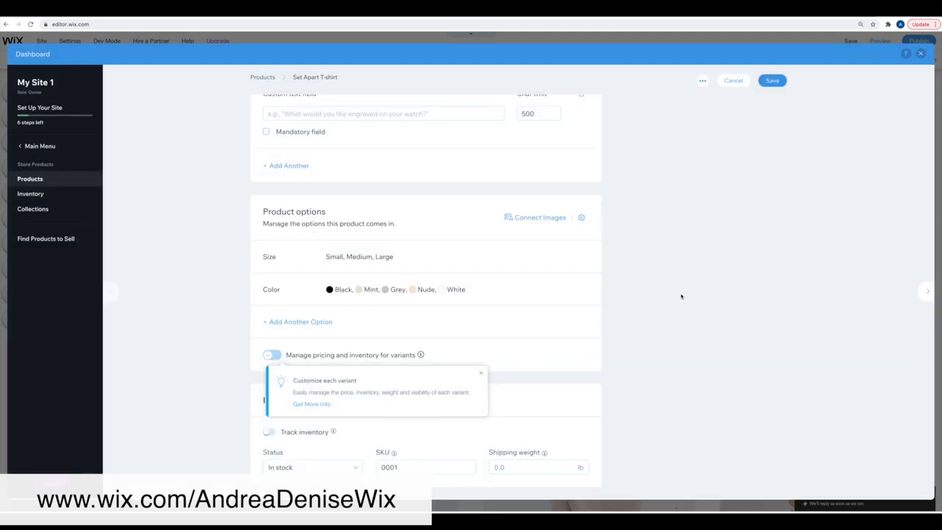
pyautogui.click(481, 373)
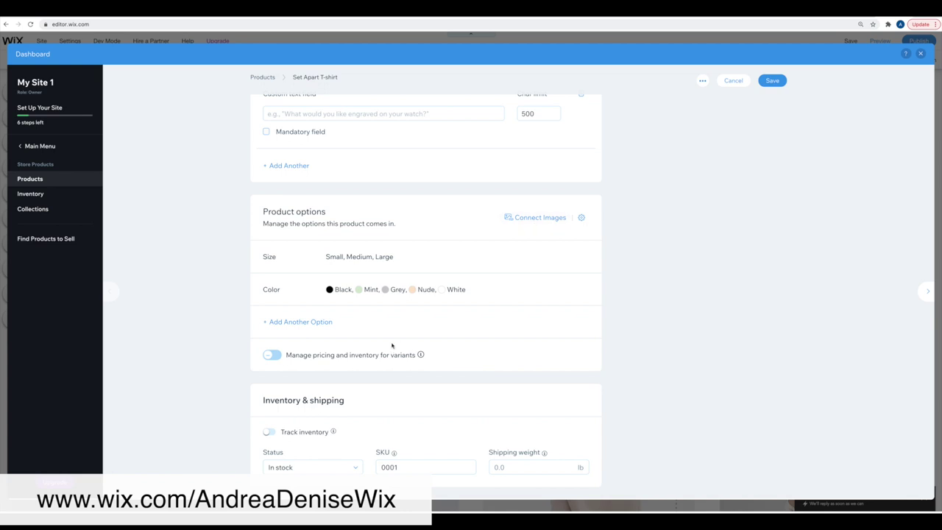
# View the form for adding an info section to the product and close it without adding anything.
pyautogui.scroll(-3, 422, 359)
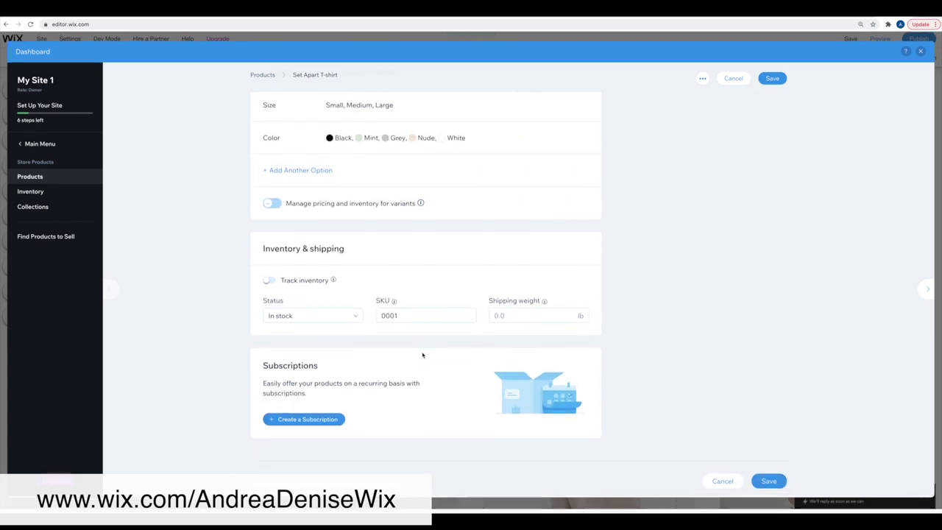
pyautogui.scroll(10, 423, 366)
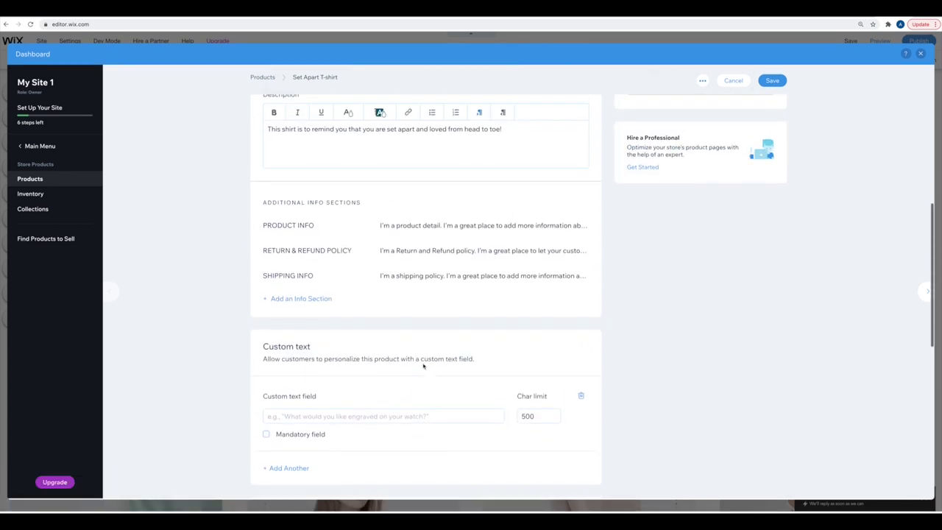
pyautogui.scroll(3, 424, 366)
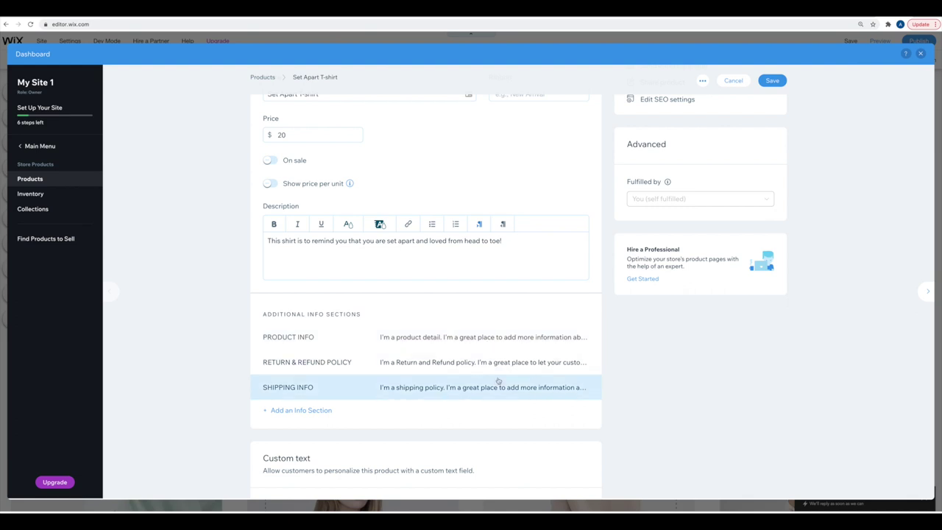
pyautogui.click(296, 412)
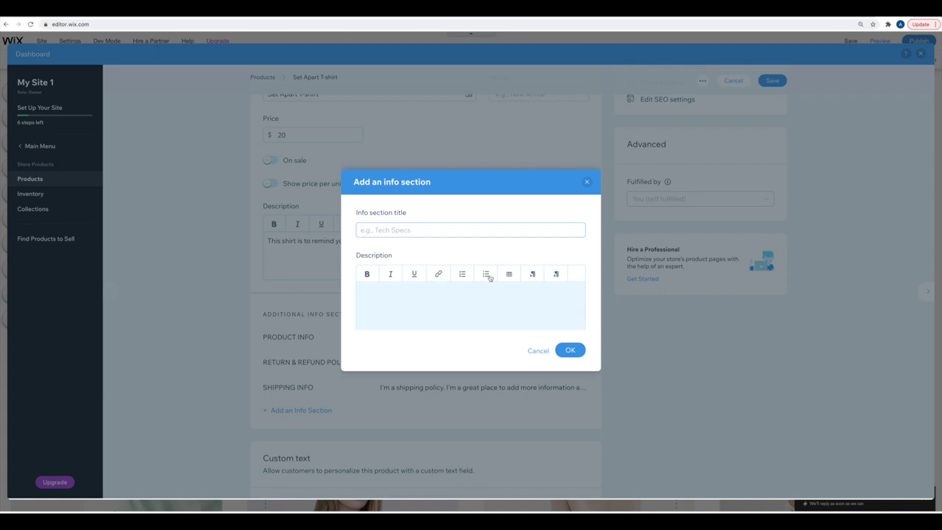
pyautogui.click(587, 183)
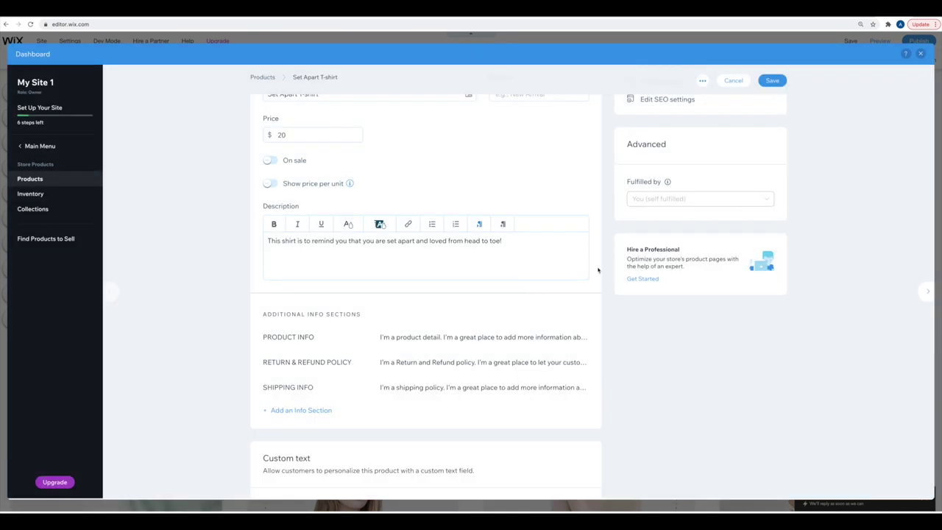
# Put the product on sale, switch the discount unit to dollars and back to percent, and turn the sale off.
pyautogui.scroll(3, 598, 270)
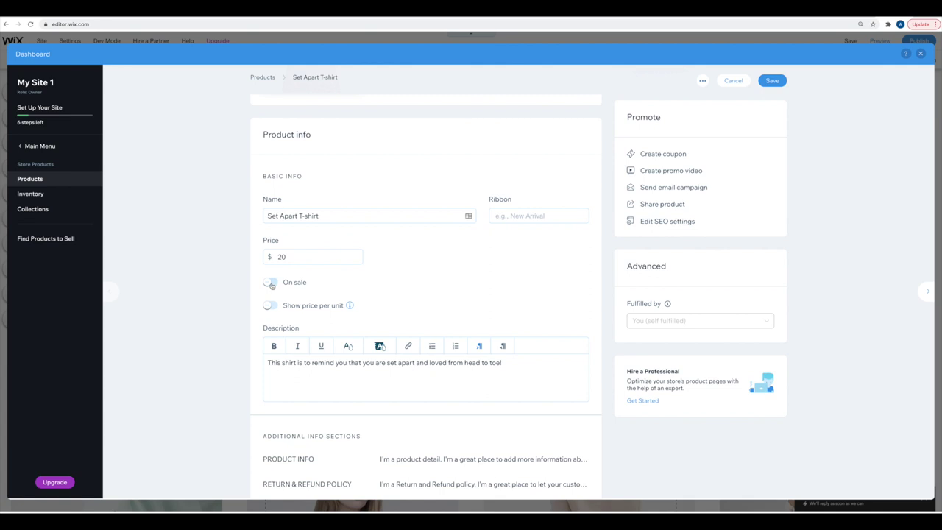
pyautogui.scroll(2, 271, 286)
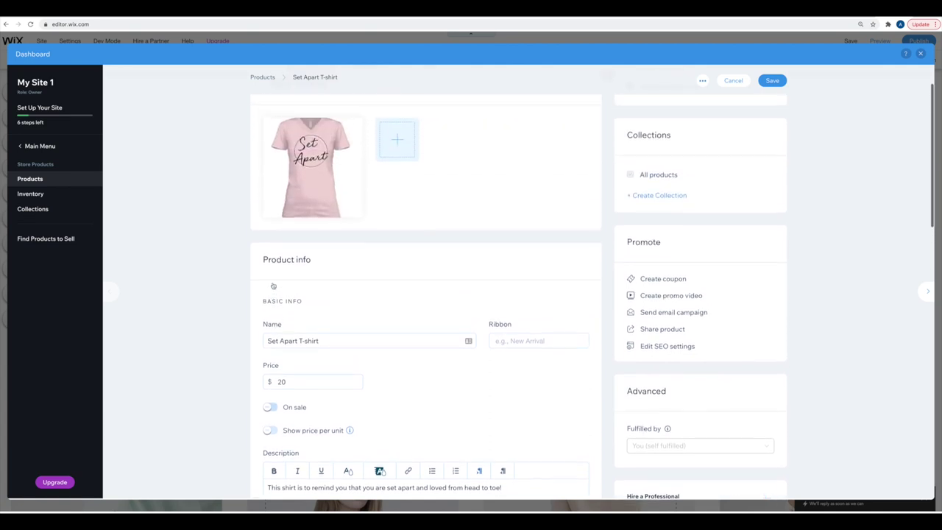
pyautogui.scroll(-1, 272, 285)
pyautogui.click(270, 314)
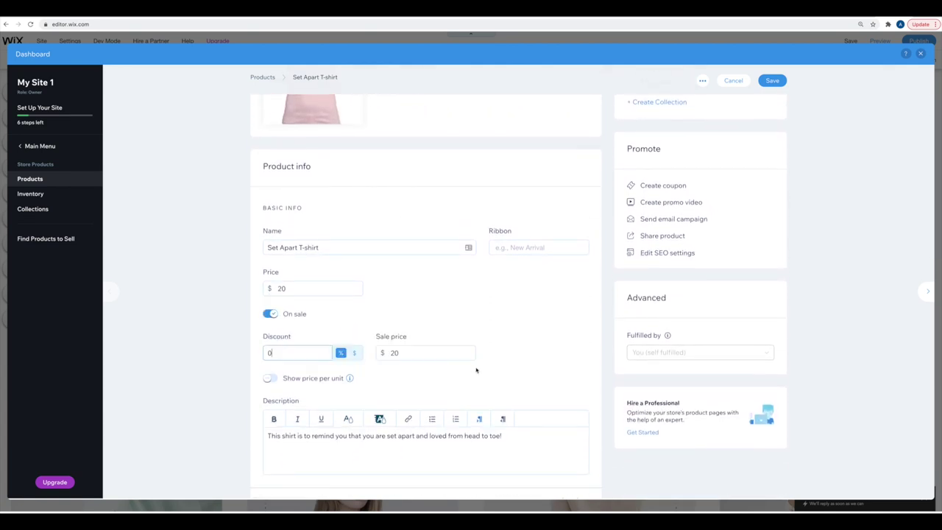
pyautogui.click(354, 353)
pyautogui.scroll(1, 339, 367)
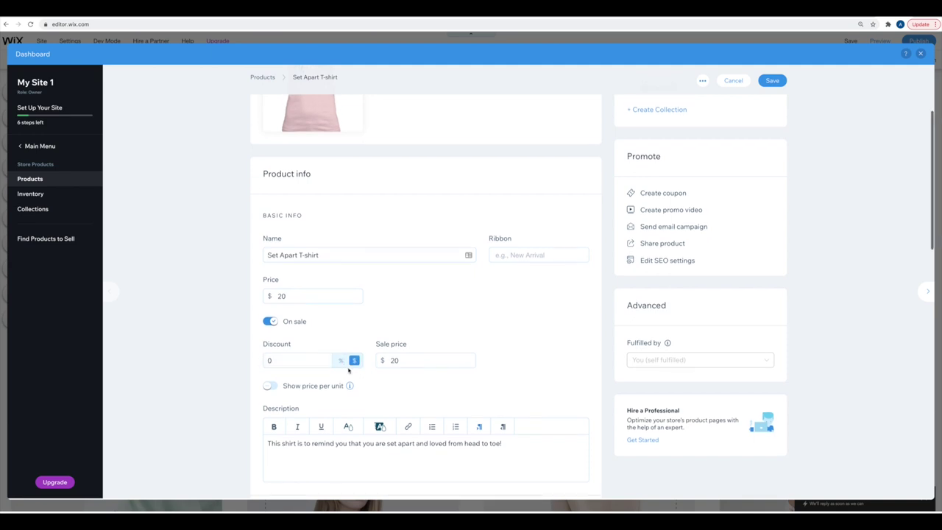
pyautogui.click(340, 360)
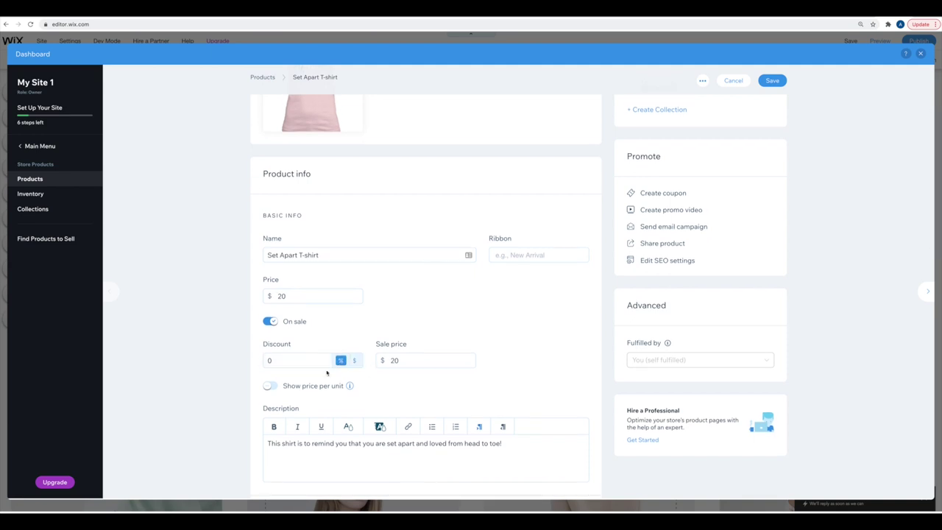
pyautogui.click(270, 321)
# Create a collection named "Set Apart Collection" and assign the product to it.
pyautogui.scroll(1, 631, 286)
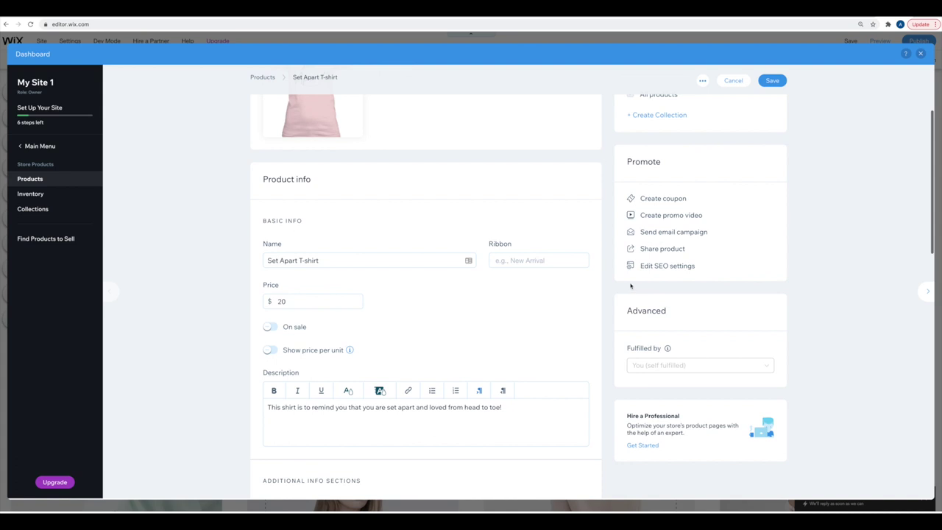
pyautogui.scroll(3, 616, 271)
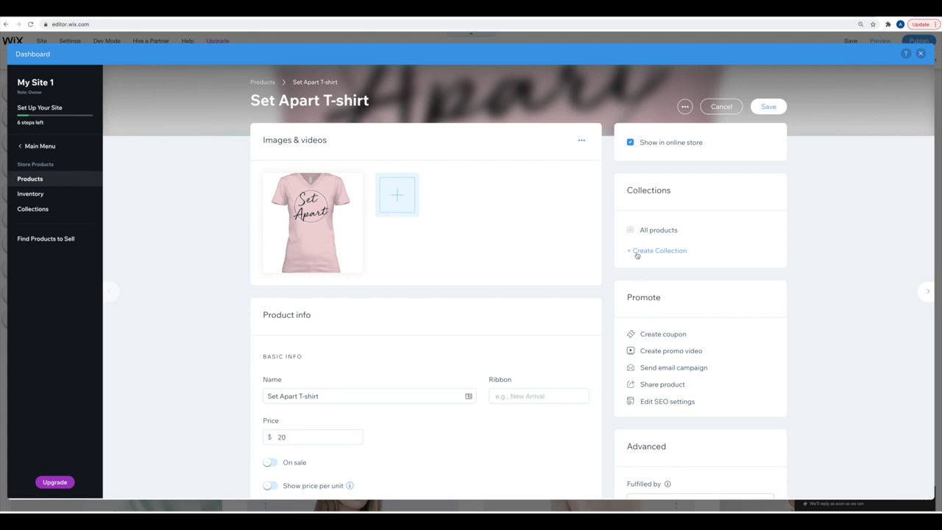
pyautogui.click(662, 250)
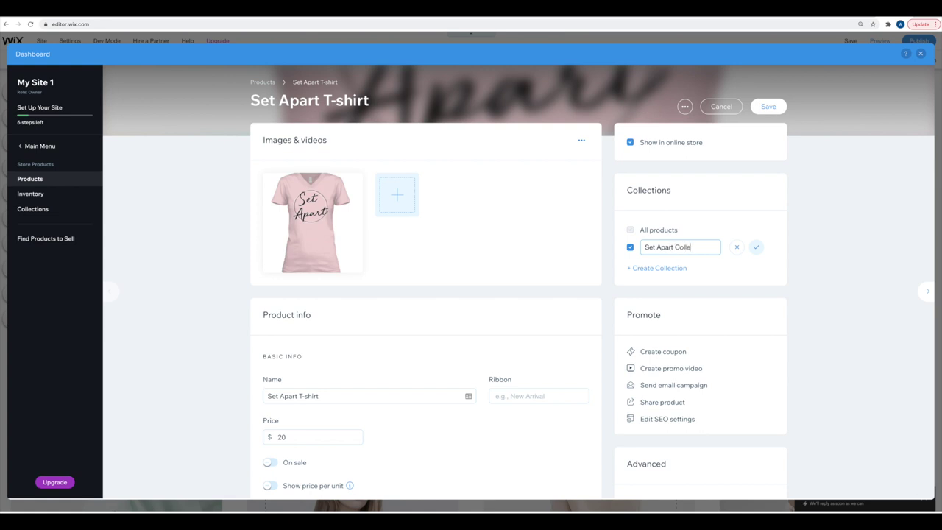
pyautogui.click(756, 247)
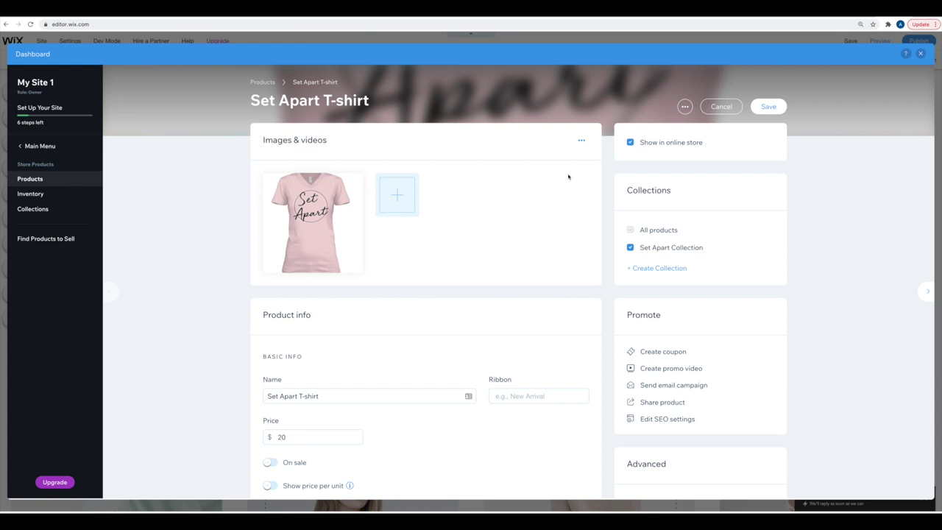
# Delete the empty custom text field and save the Set Apart T-shirt product.
pyautogui.click(766, 107)
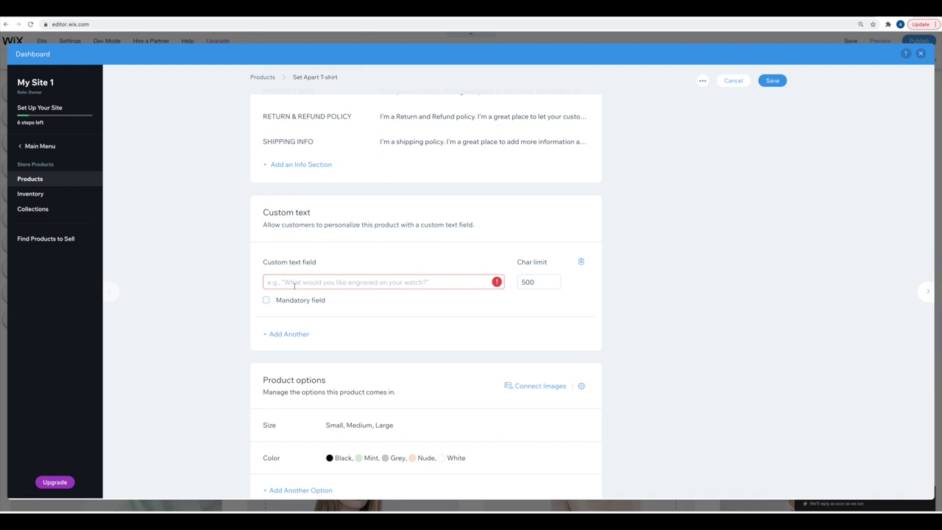
pyautogui.click(581, 262)
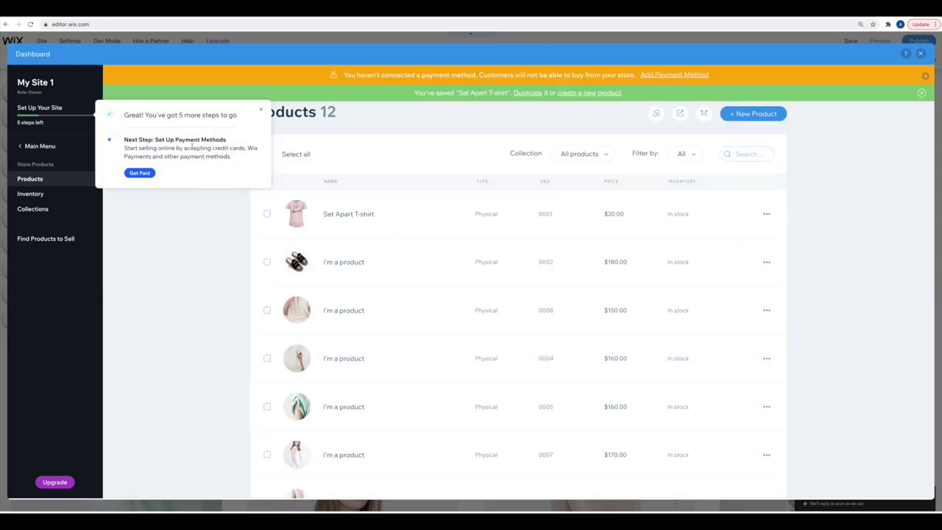
# Dismiss the setup prompt and open the shipping regions setup from the store dashboard.
pyautogui.click(262, 111)
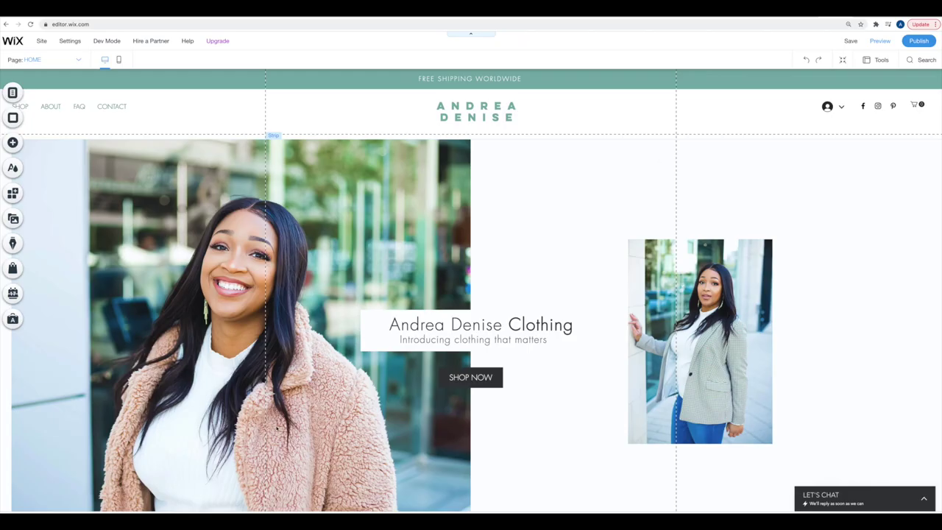
pyautogui.click(12, 269)
pyautogui.click(174, 189)
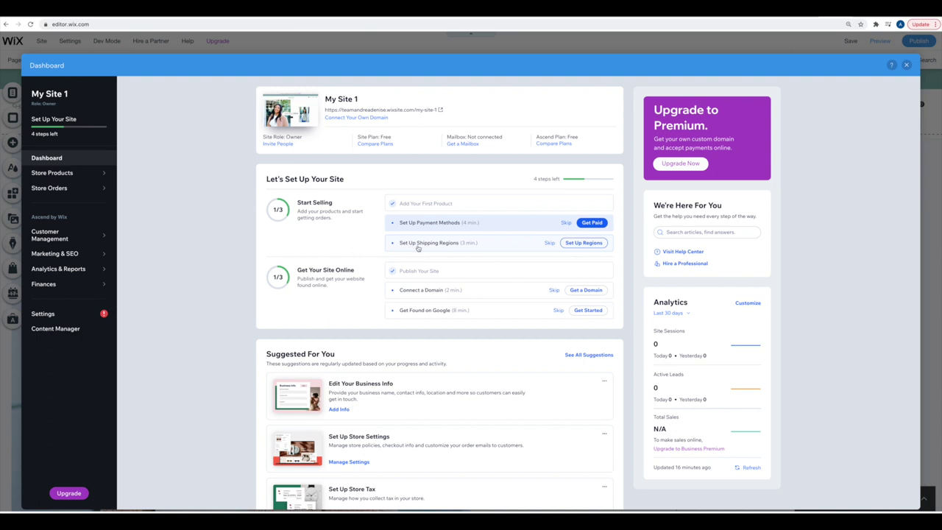
pyautogui.click(579, 245)
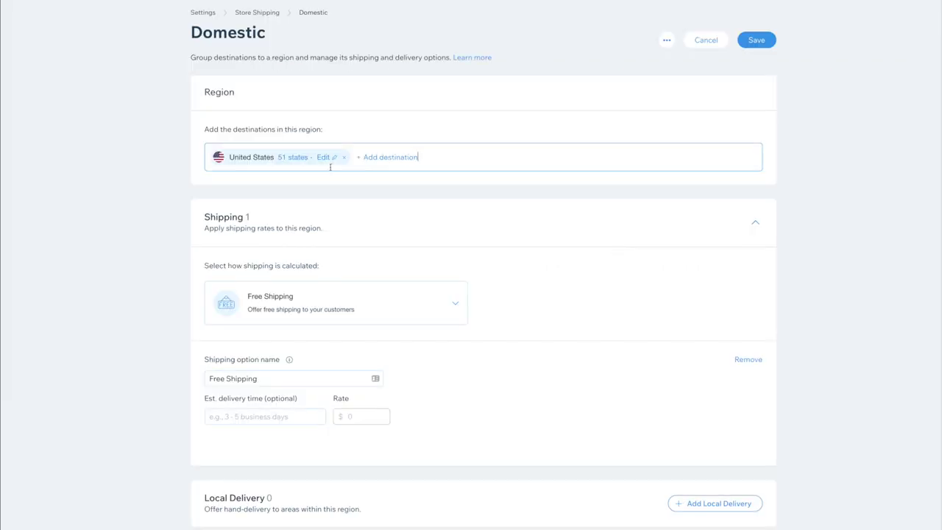
# Look through the list of states included in the Domestic region's United States destination and cancel without changing it.
pyautogui.click(335, 158)
pyautogui.scroll(-10, 362, 272)
pyautogui.scroll(5, 362, 273)
pyautogui.scroll(5, 362, 274)
pyautogui.scroll(-2, 352, 279)
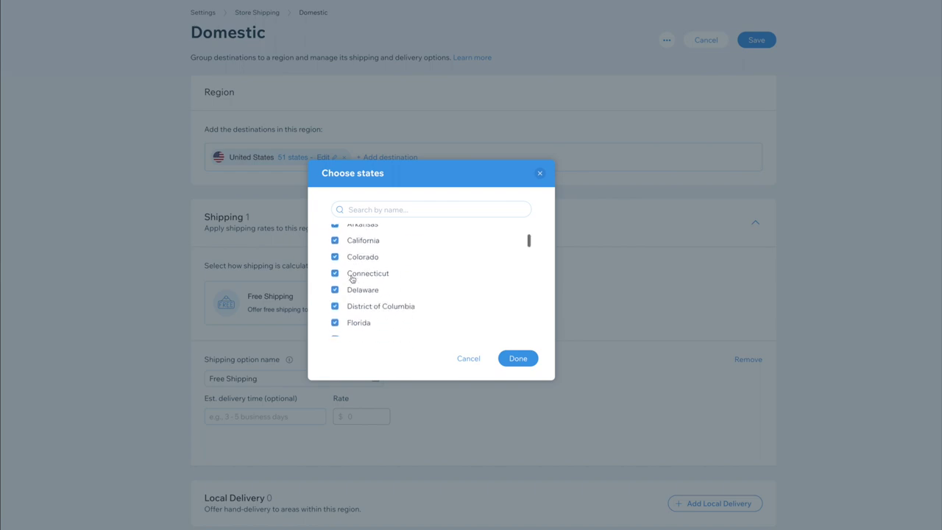
pyautogui.scroll(-10, 352, 279)
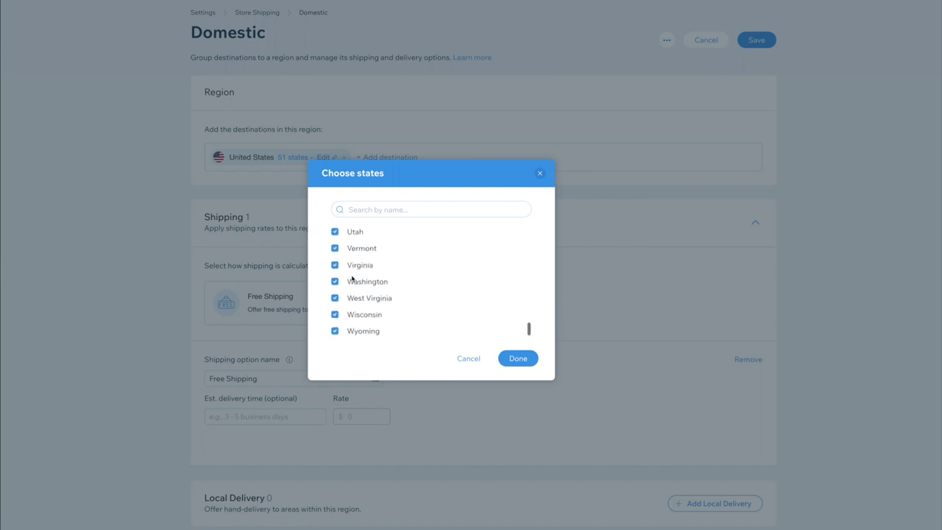
pyautogui.click(468, 358)
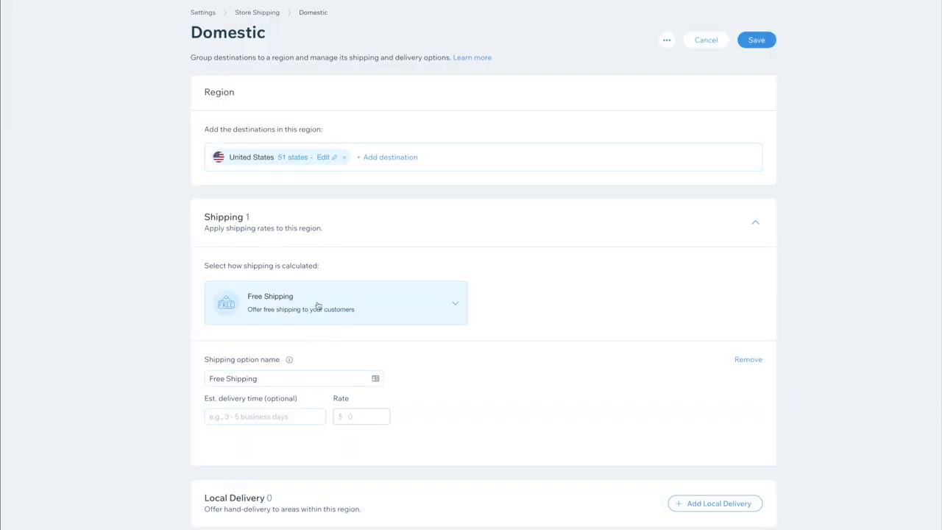
# Set the Domestic region's shipping calculation method to USPS Calculated Rate.
pyautogui.click(450, 305)
pyautogui.scroll(-2, 330, 356)
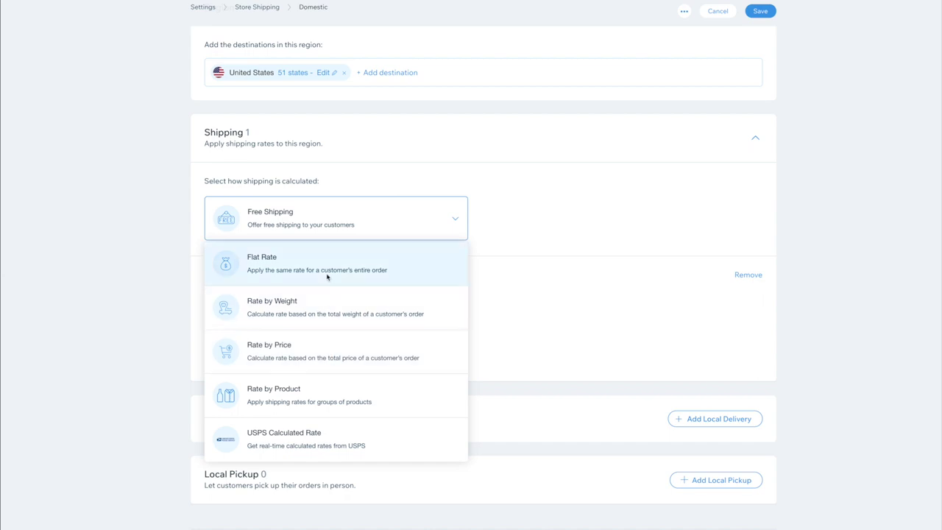
pyautogui.click(361, 451)
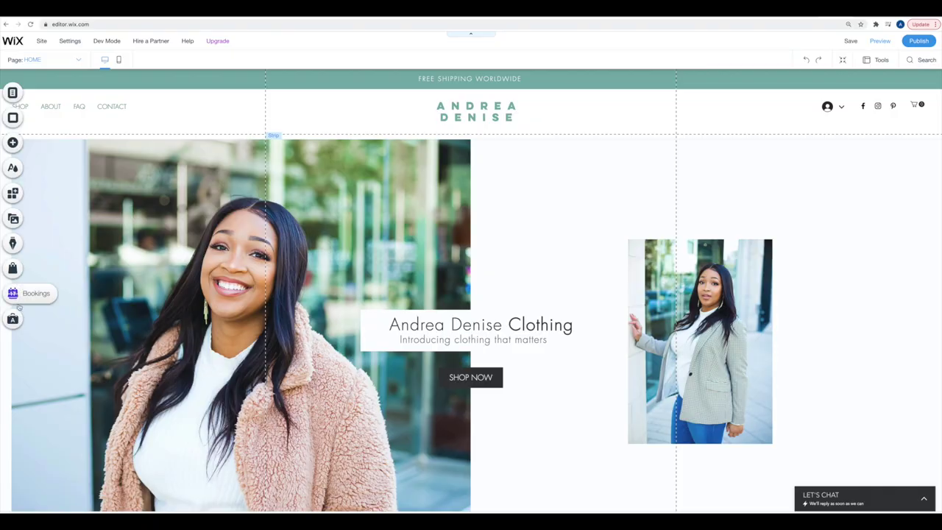
# Open the Store Tax page in the store dashboard's settings.
pyautogui.click(12, 268)
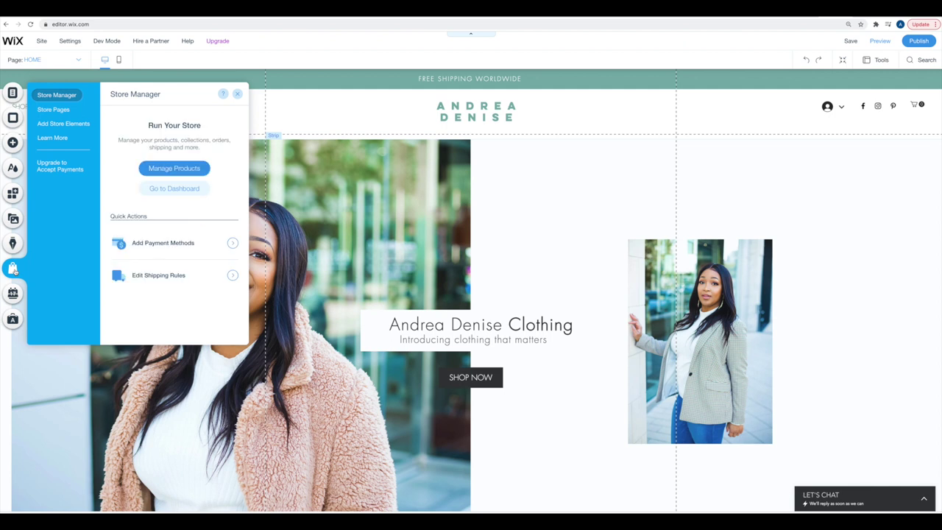
pyautogui.click(170, 190)
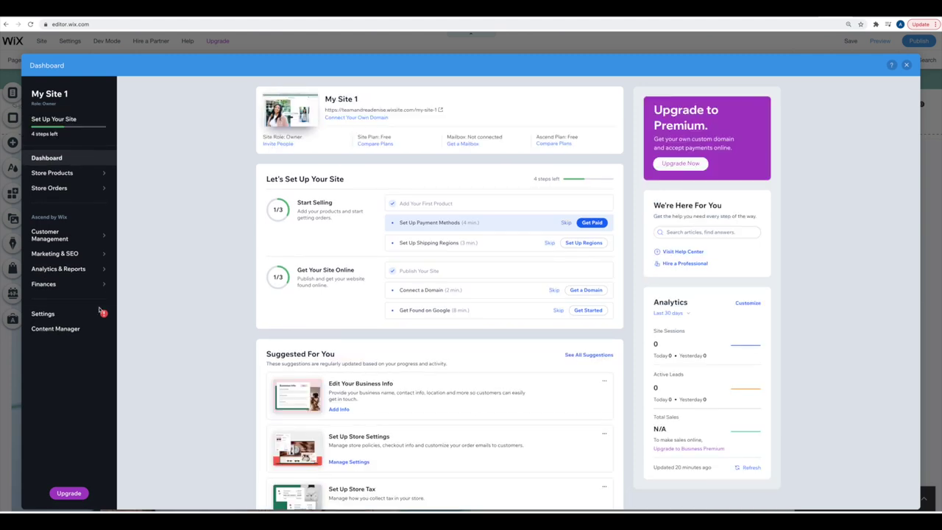
pyautogui.click(68, 320)
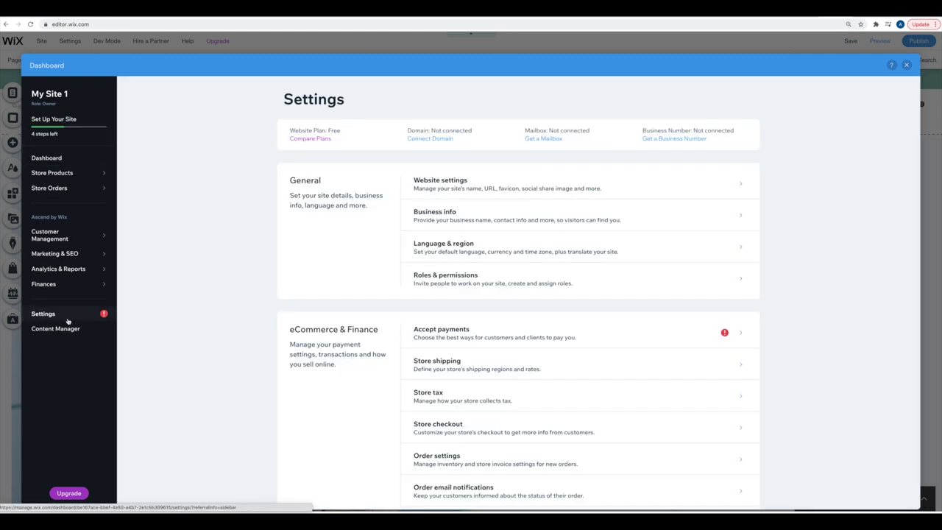
pyautogui.click(447, 400)
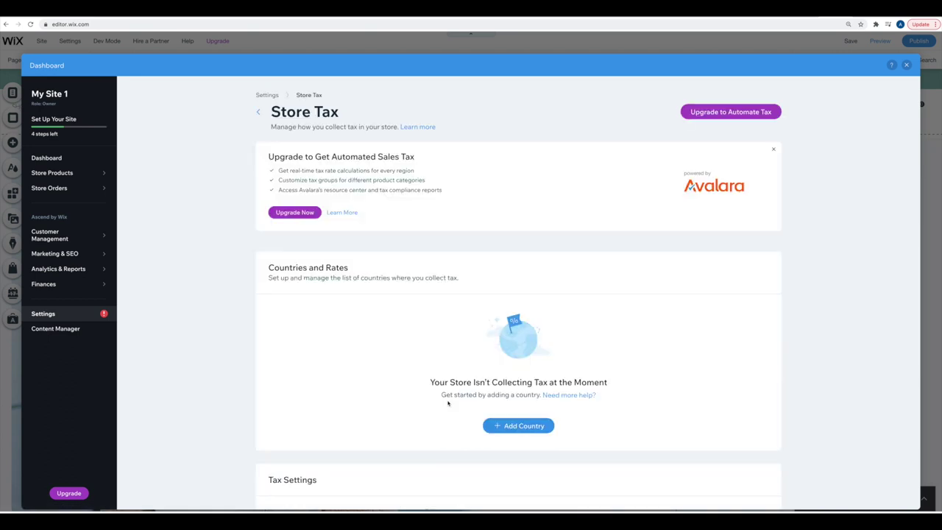
# Add the United States as a tax country with Texas as its state, and return to the Store Tax page.
pyautogui.scroll(-2, 448, 402)
pyautogui.scroll(1, 447, 403)
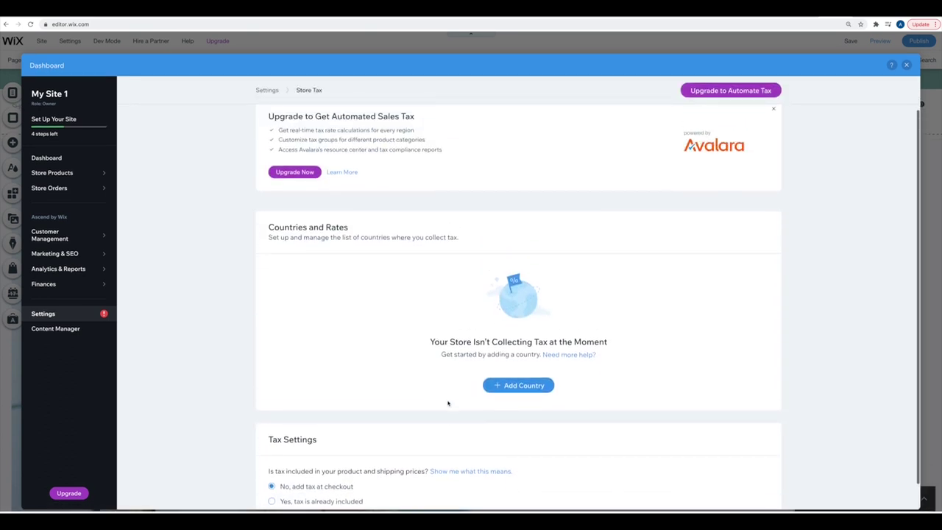
pyautogui.scroll(1, 447, 403)
pyautogui.click(508, 425)
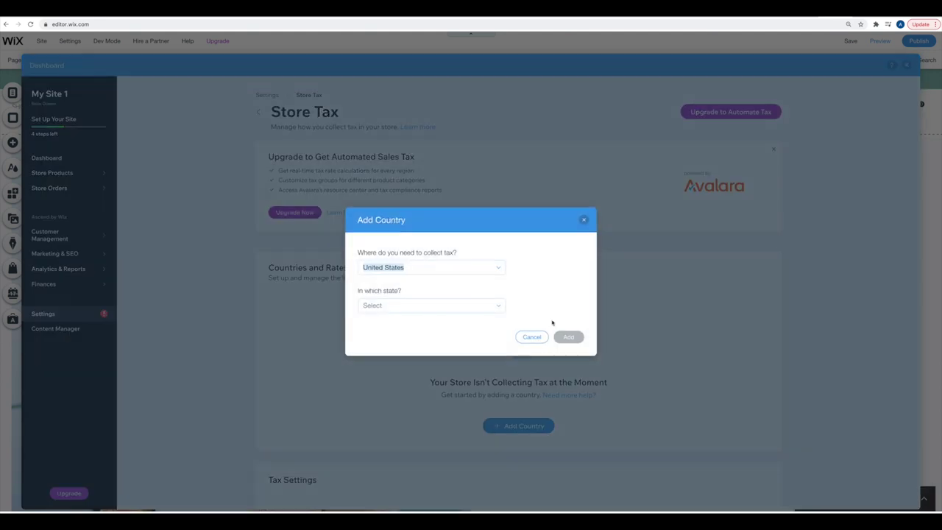
pyautogui.click(430, 307)
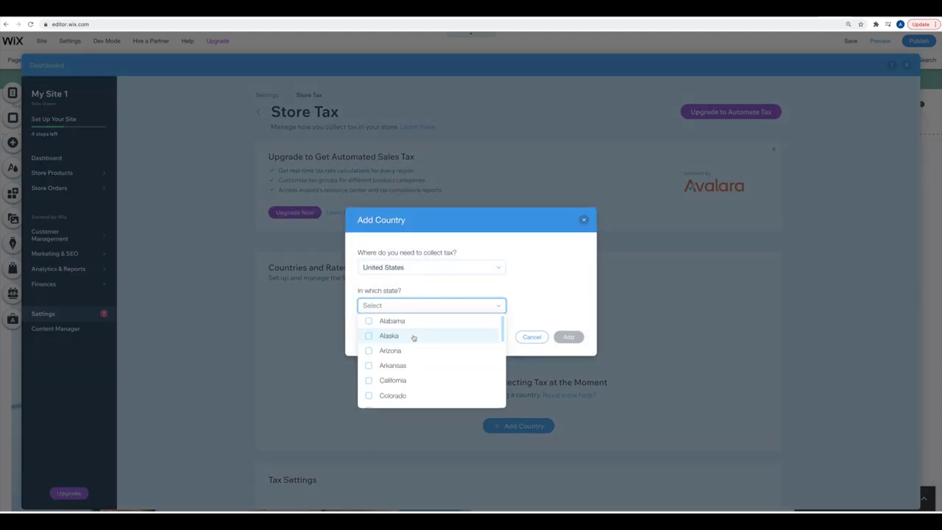
pyautogui.scroll(-10, 405, 385)
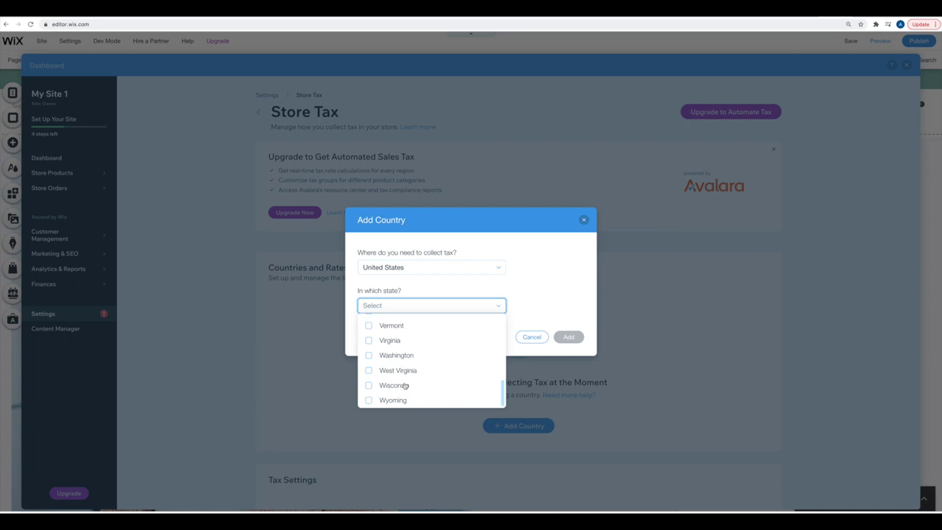
pyautogui.scroll(2, 406, 386)
pyautogui.click(401, 374)
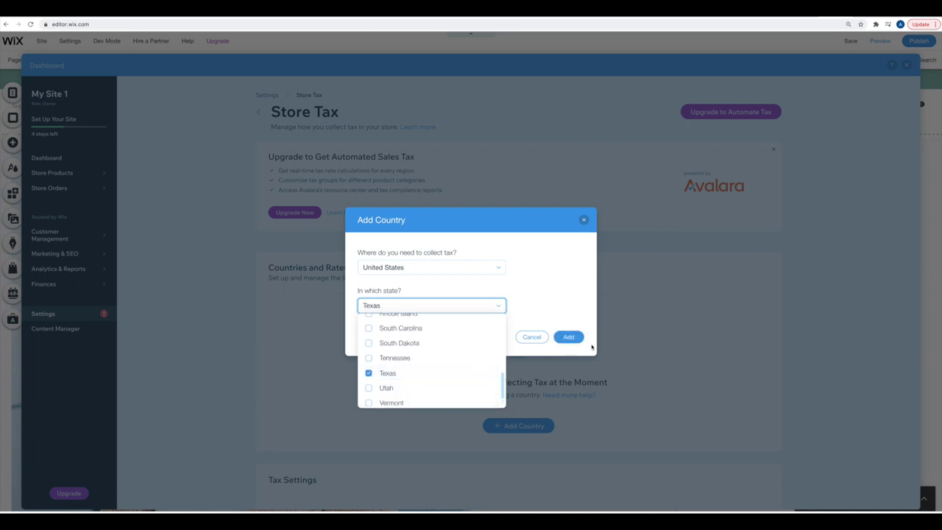
pyautogui.click(555, 312)
pyautogui.click(568, 336)
pyautogui.click(392, 212)
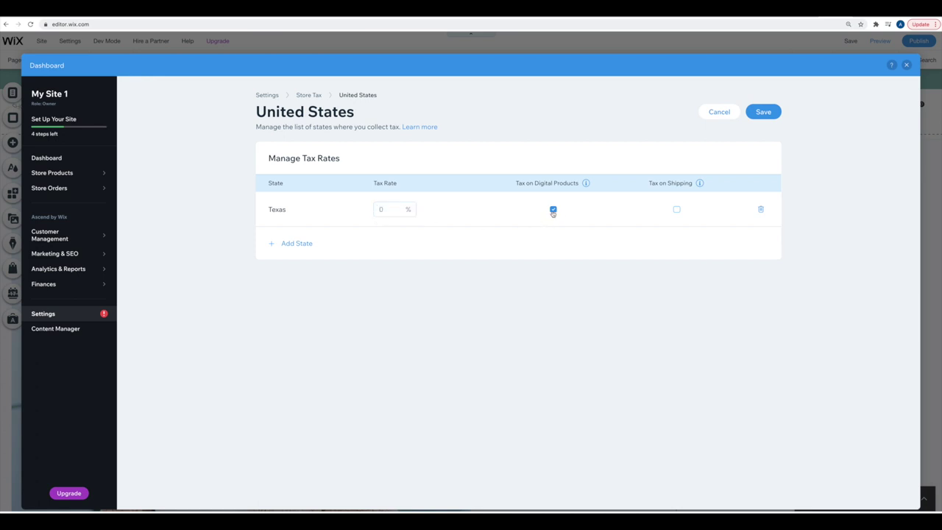
pyautogui.click(309, 96)
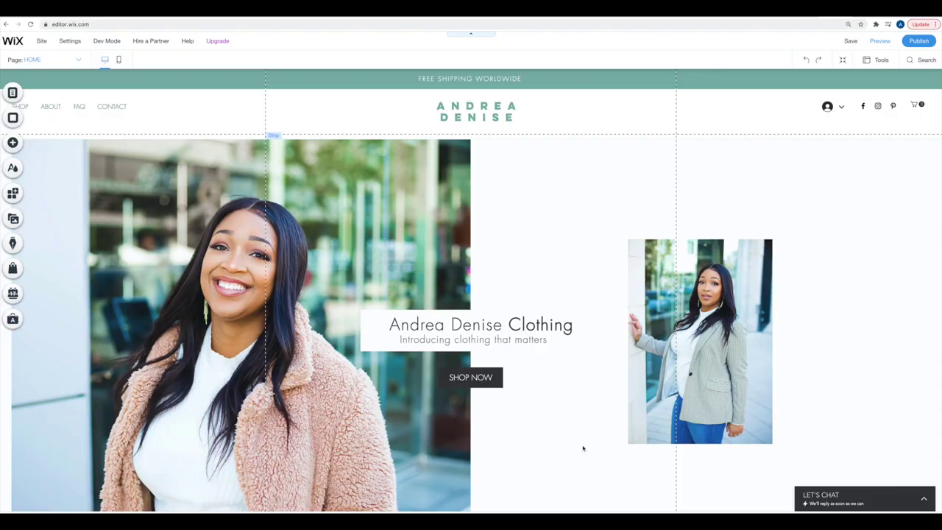
# Open the store's payment methods page to view the Wix Payments, PayPal and manual payment options, and close the dashboard.
pyautogui.click(12, 268)
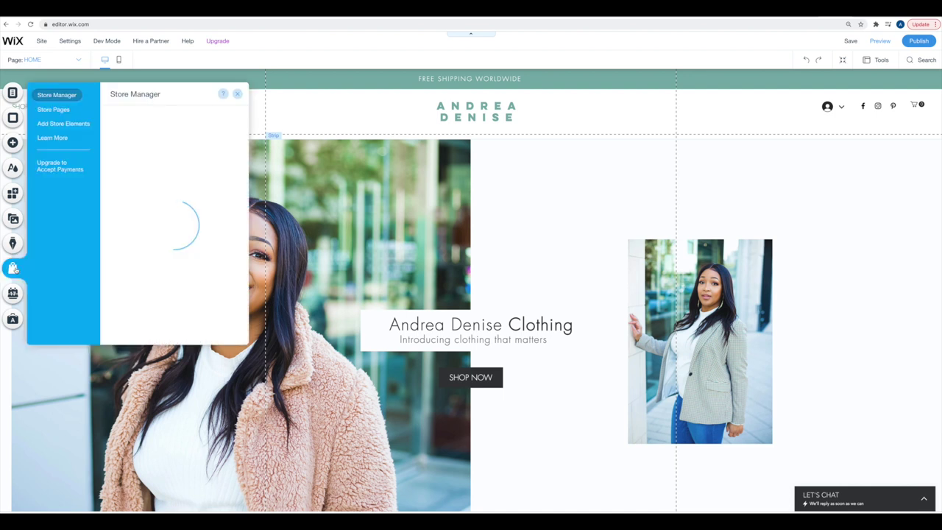
pyautogui.click(193, 244)
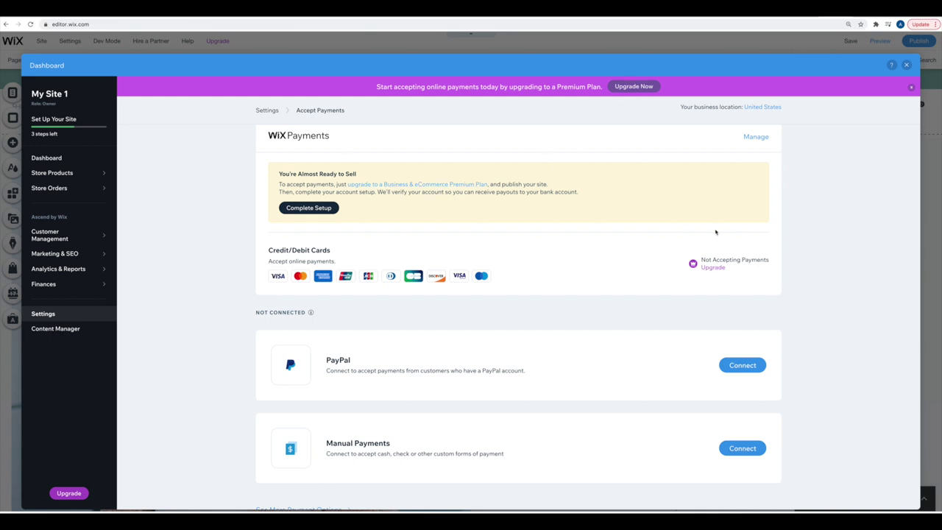
pyautogui.click(906, 65)
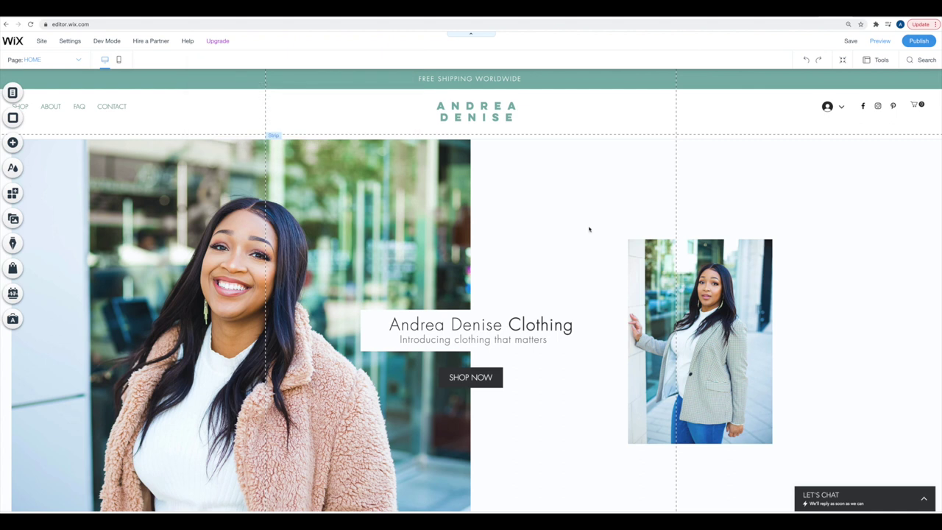
# Start connecting a domain to the site, choose to buy a new domain name, and search for ClothingbyAndrea.
pyautogui.moveTo(210, 43)
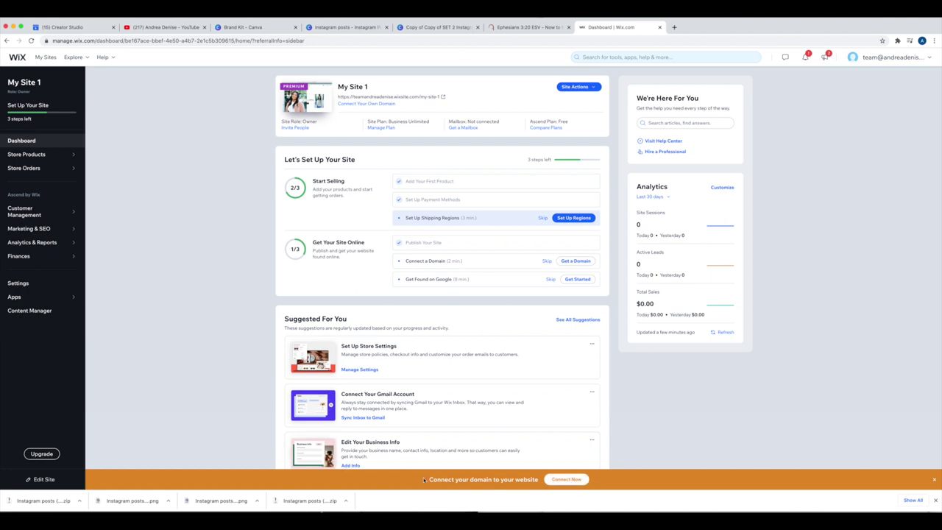
pyautogui.click(561, 480)
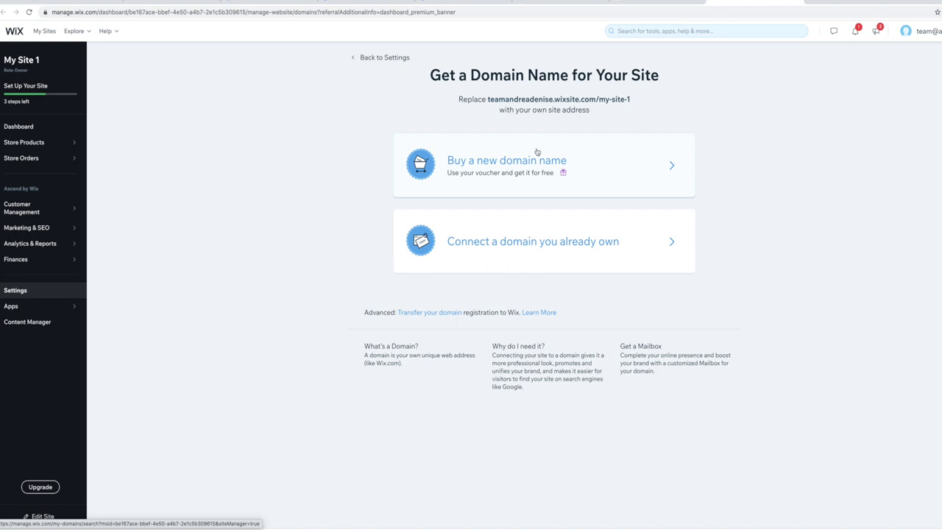
pyautogui.click(524, 170)
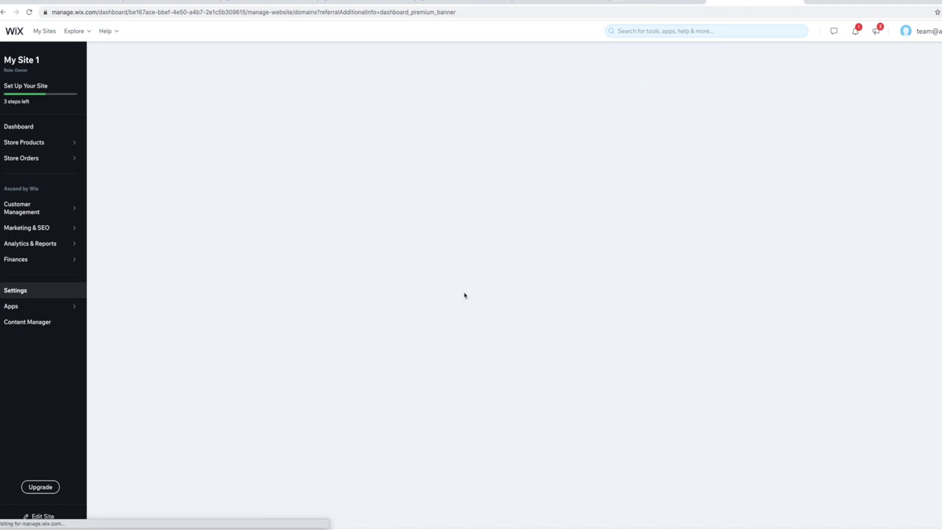
pyautogui.click(473, 165)
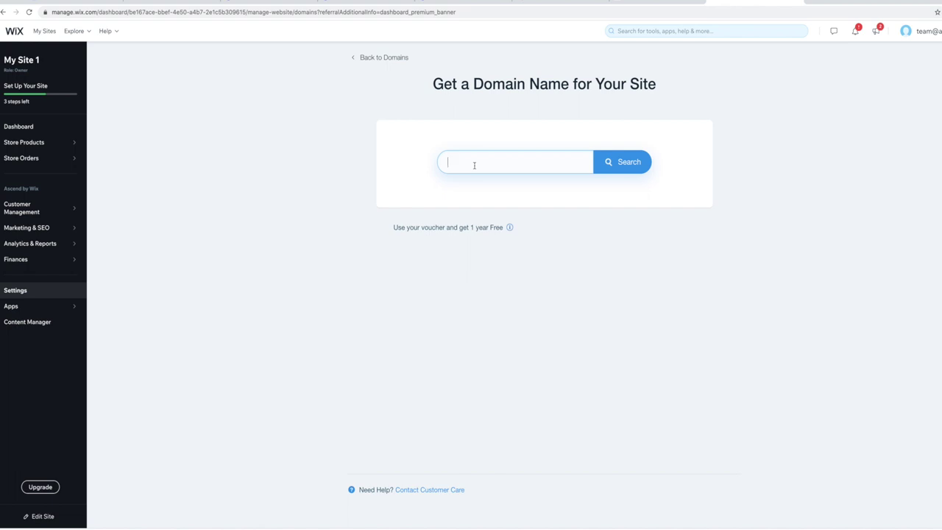
pyautogui.write('andreacloth')
pyautogui.write('lothin')
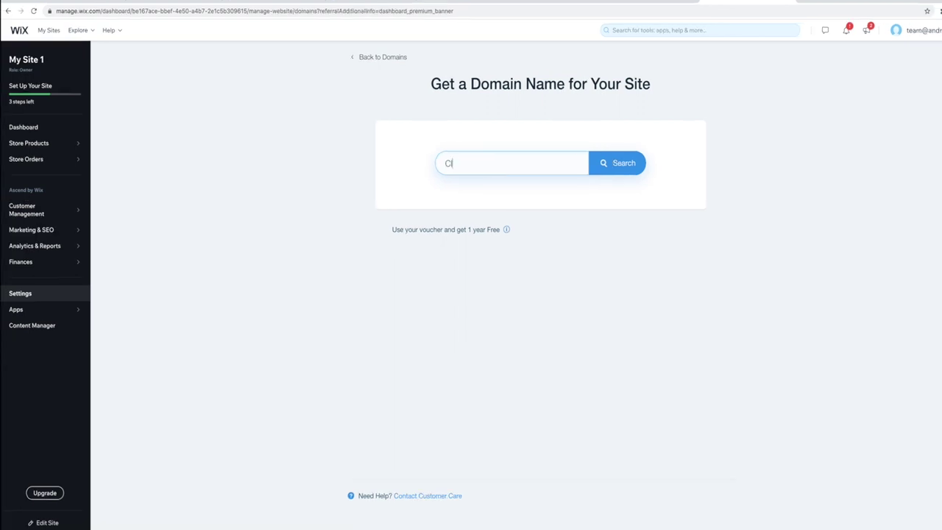
pyautogui.write('gby')
pyautogui.write('Ad')
pyautogui.write('ndrea')
pyautogui.press('Return')
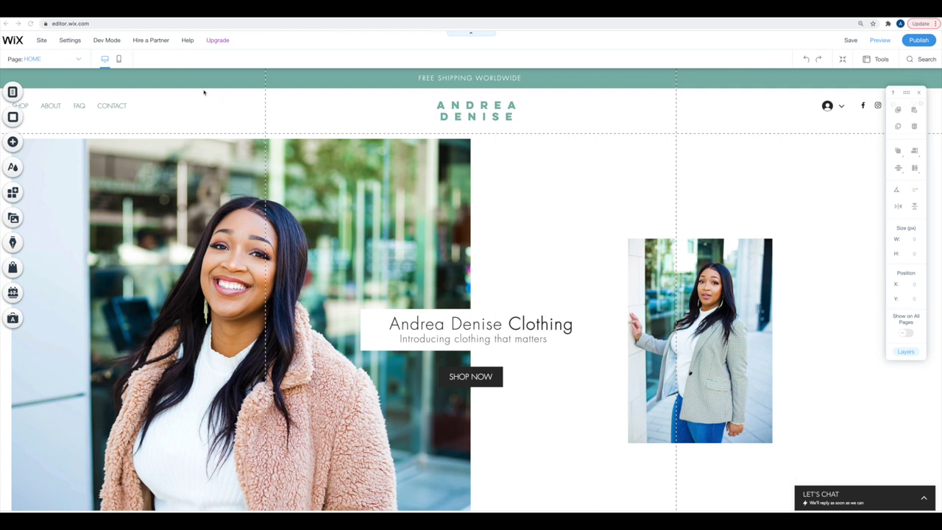
# Switch to the mobile site editor and place the header logo text on two lines below the social icons, at about X 20, Y 89.
pyautogui.click(119, 61)
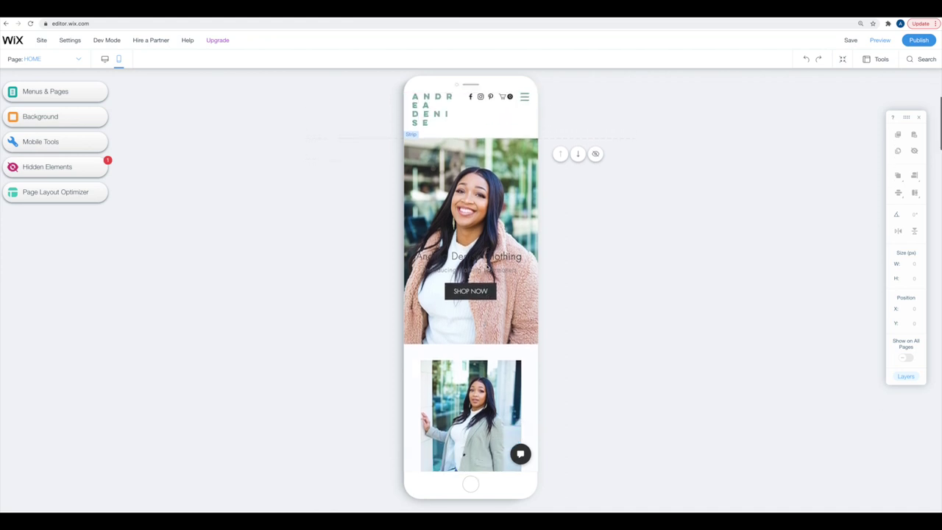
pyautogui.moveTo(491, 122); pyautogui.dragTo(460, 145)
pyautogui.click(462, 137)
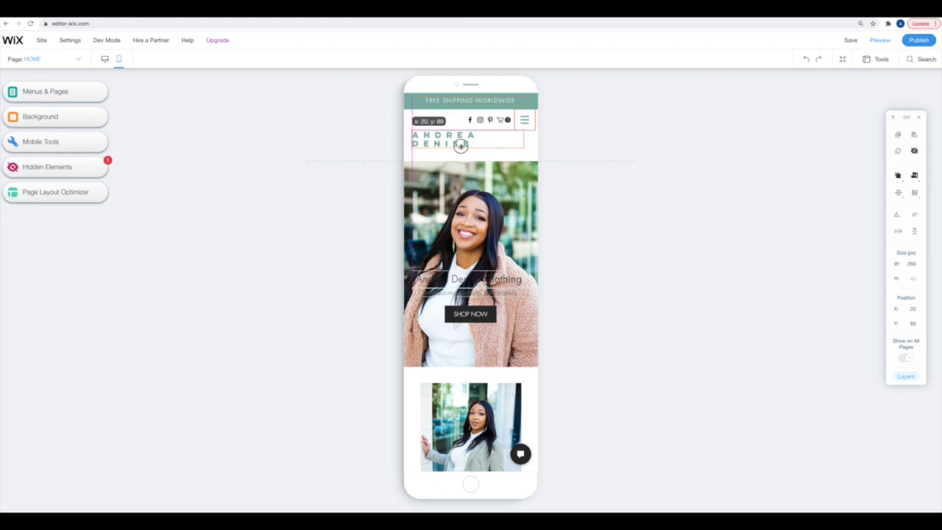
# Move the white container box onto the hero image at about X 28, Y 451 and arrange it behind the text.
pyautogui.scroll(-2, 467, 147)
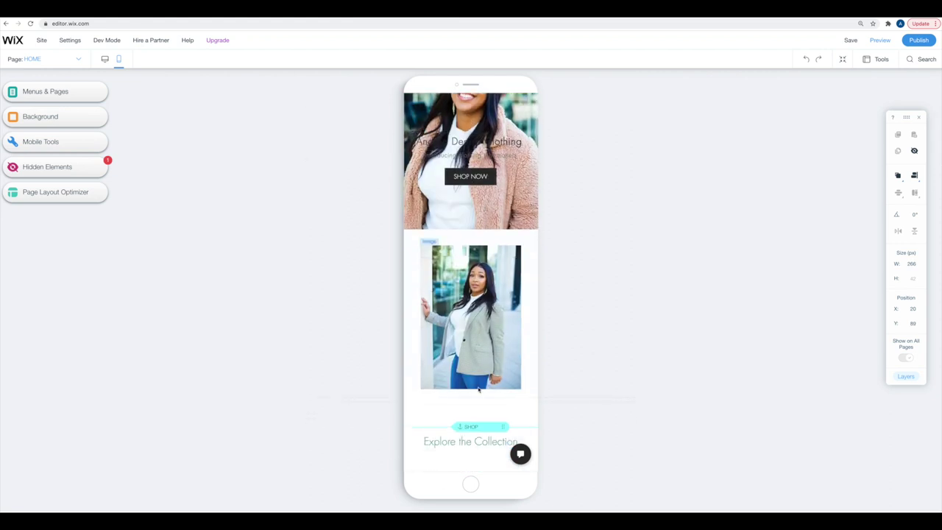
pyautogui.moveTo(464, 411); pyautogui.dragTo(479, 153)
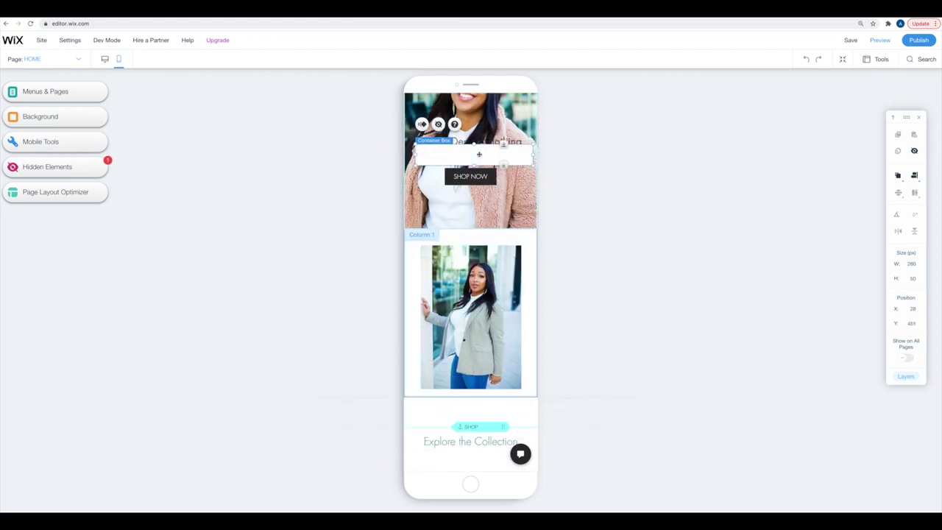
pyautogui.rightClick(455, 152)
pyautogui.moveTo(486, 234)
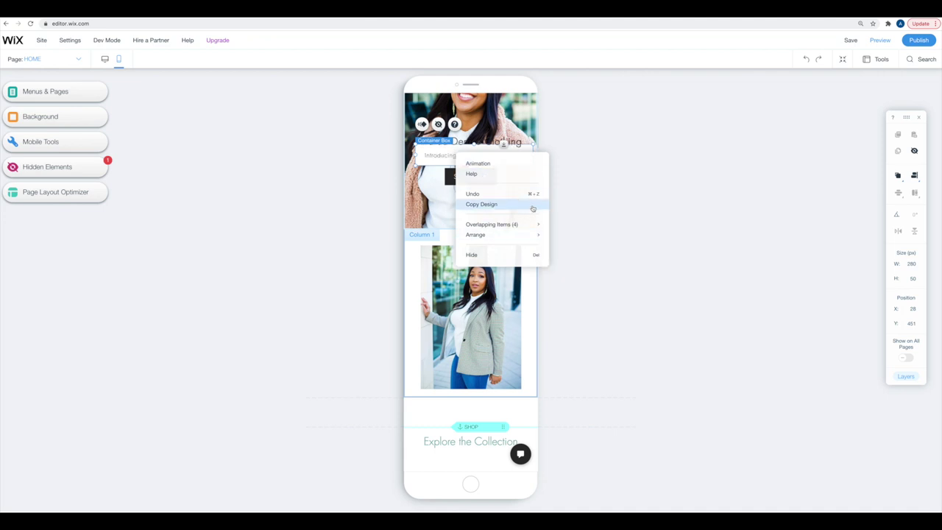
pyautogui.click(472, 194)
# Move the hero subtitle slightly down and place the hero title over the white container box at about X 28, Y 451.
pyautogui.click(483, 172)
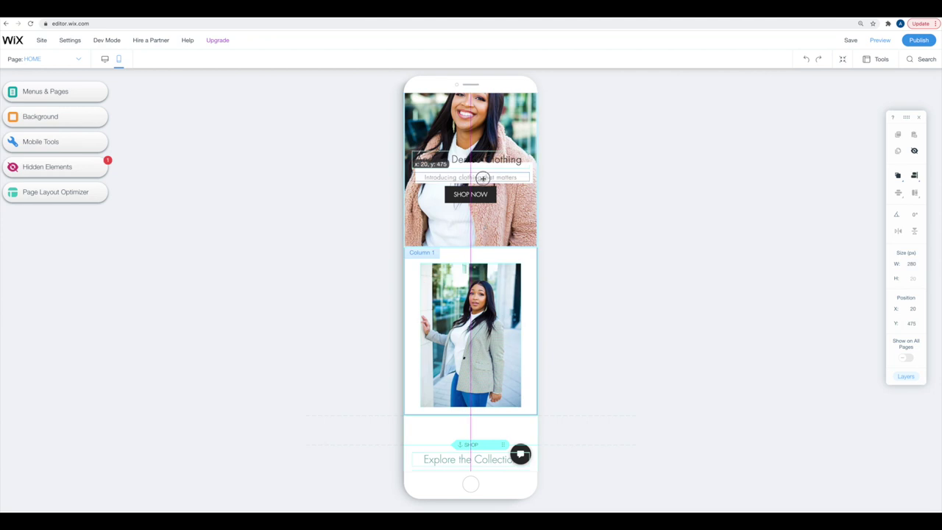
pyautogui.moveTo(514, 159); pyautogui.dragTo(517, 170)
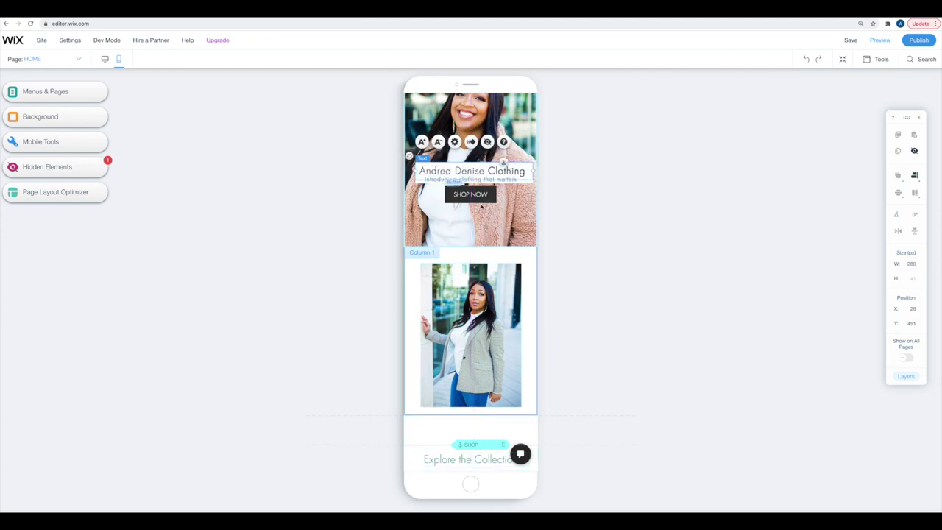
pyautogui.click(510, 214)
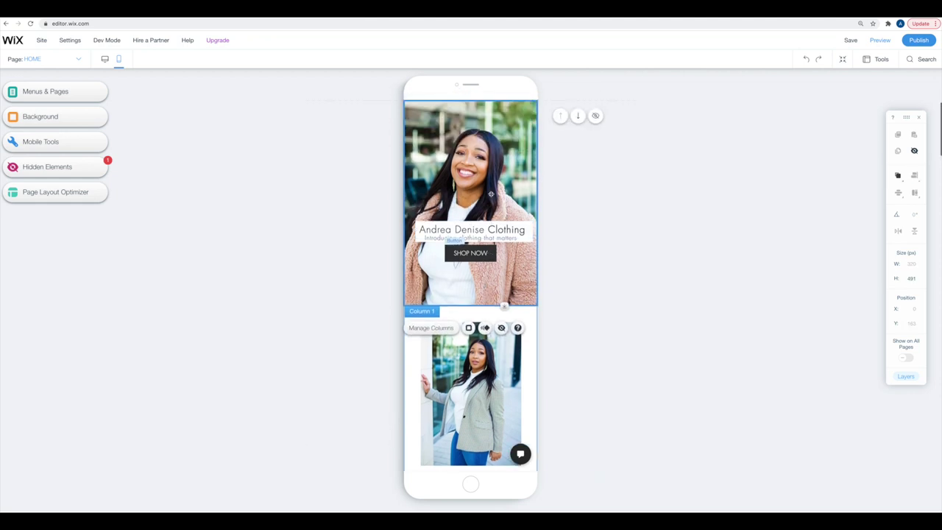
# Review the mobile home page layout from the hero image through the product collection.
pyautogui.scroll(-10, 497, 257)
pyautogui.scroll(-15, 492, 196)
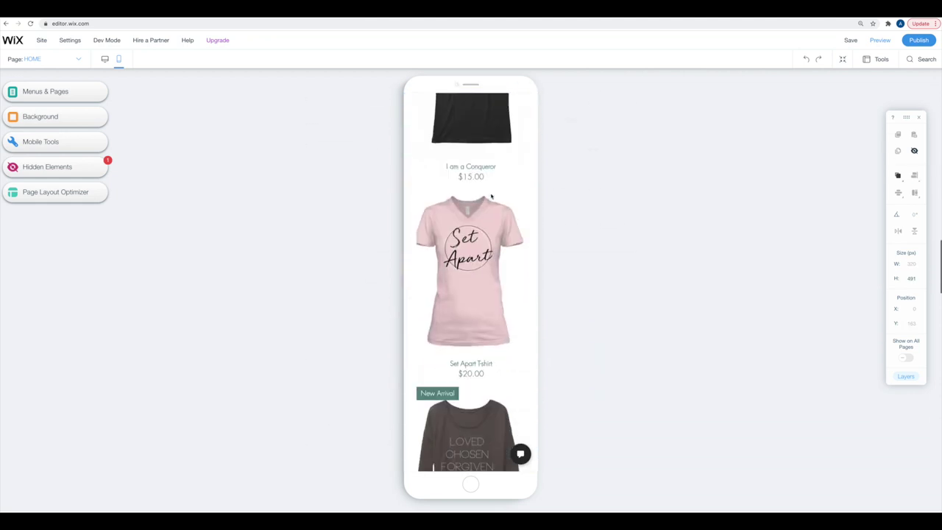
pyautogui.scroll(-3, 491, 196)
pyautogui.scroll(10, 492, 196)
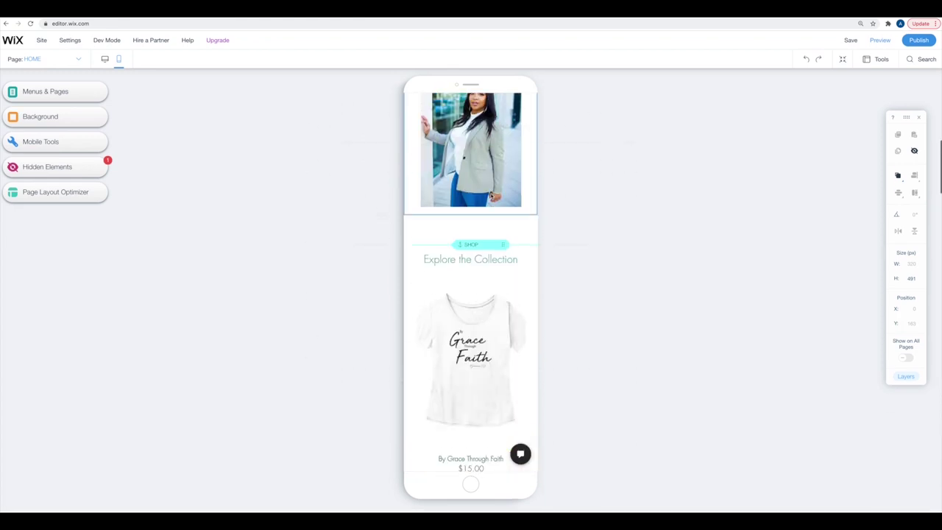
pyautogui.scroll(5, 491, 195)
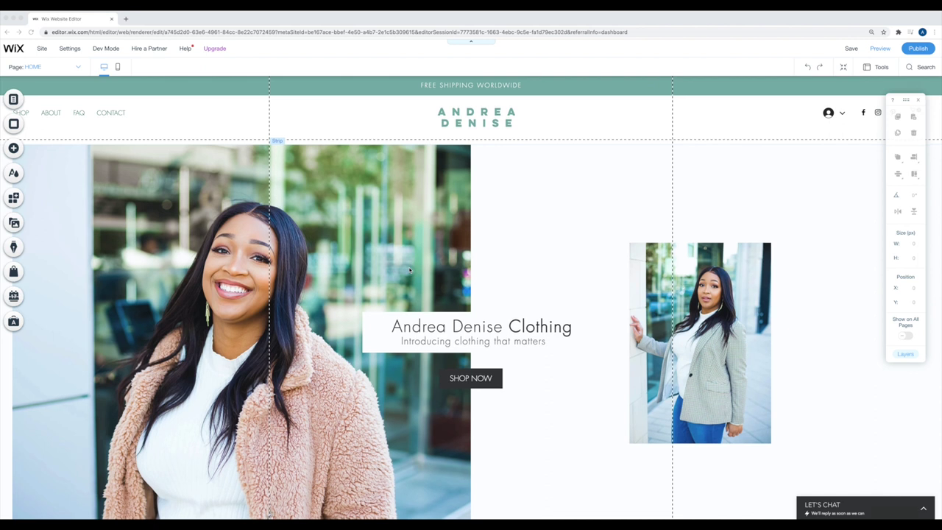
# Review the desktop home page down to its footer, and preview the site's About section and its FAQ and Contact pages.
pyautogui.scroll(-10, 410, 271)
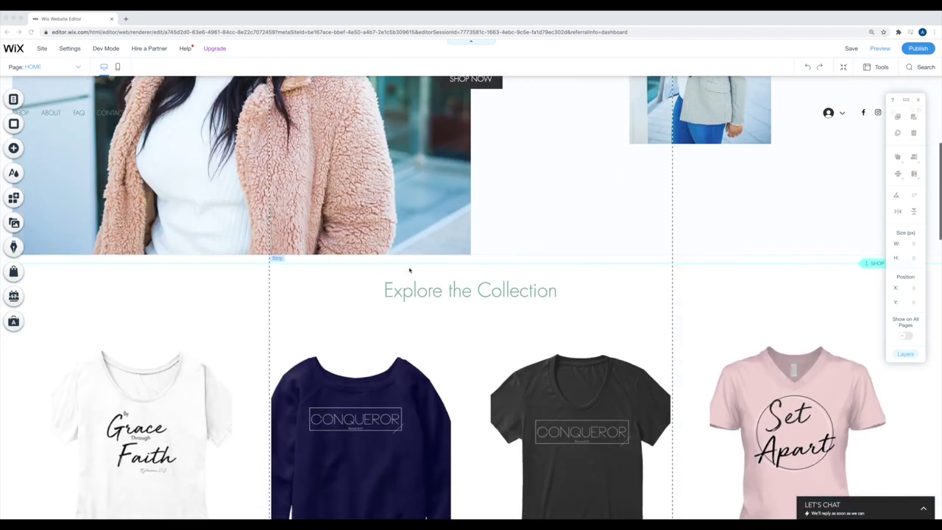
pyautogui.scroll(-10, 410, 271)
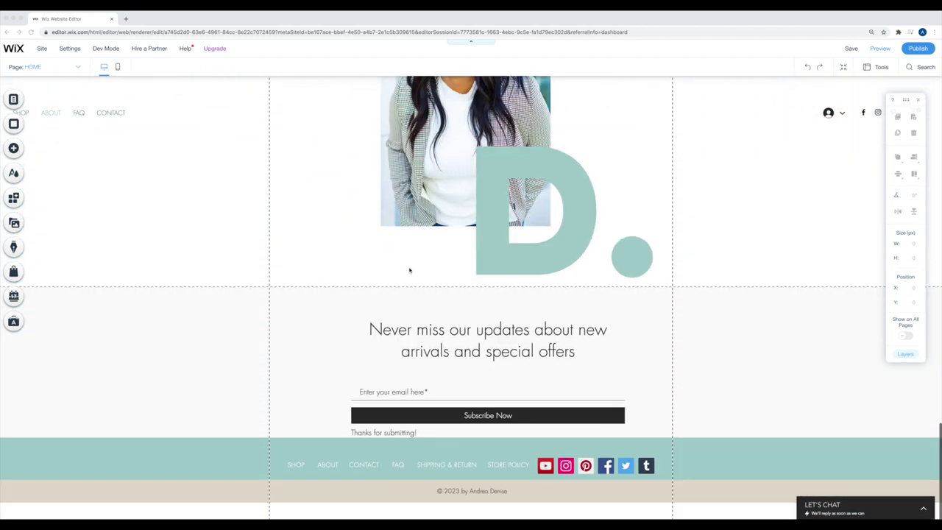
pyautogui.scroll(20, 410, 271)
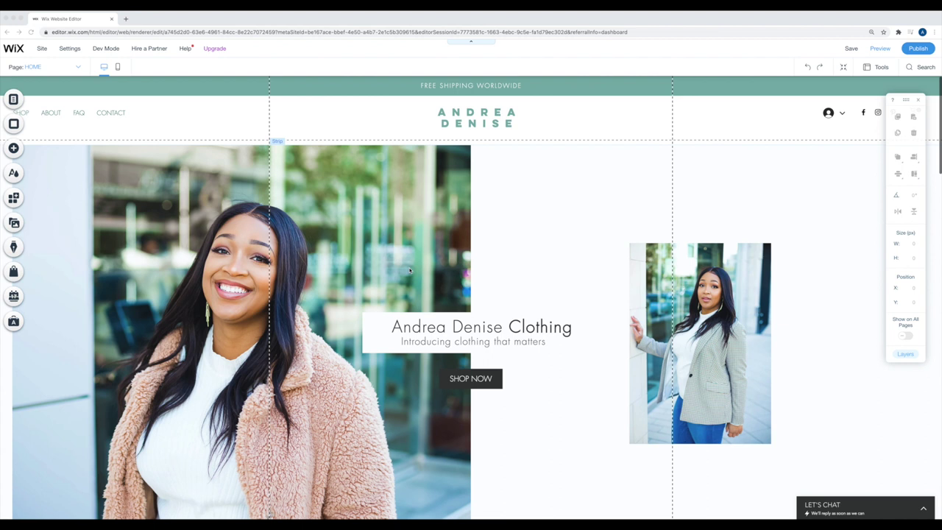
pyautogui.click(879, 50)
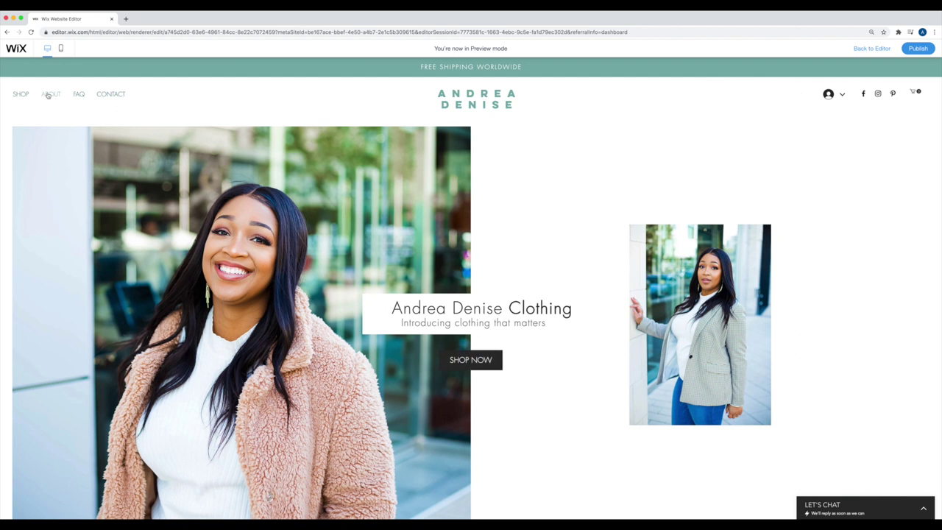
pyautogui.scroll(-10, 47, 95)
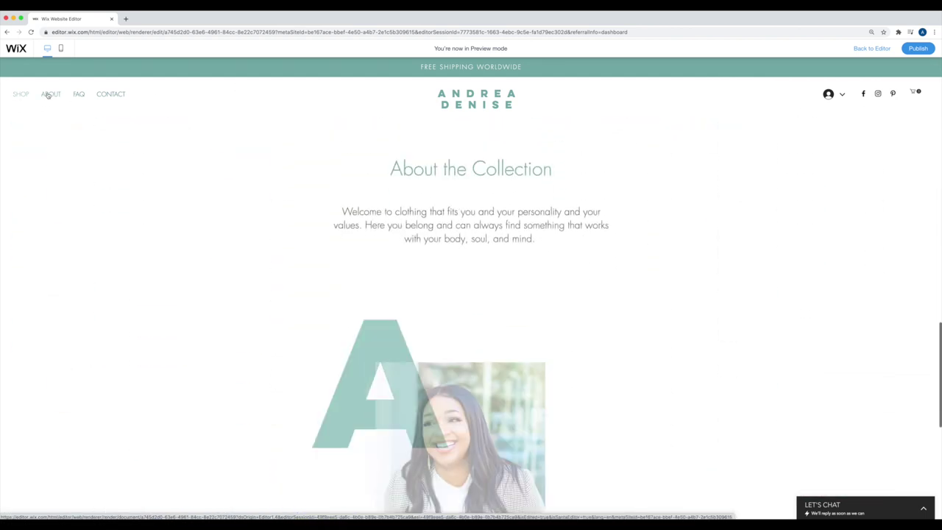
pyautogui.click(81, 95)
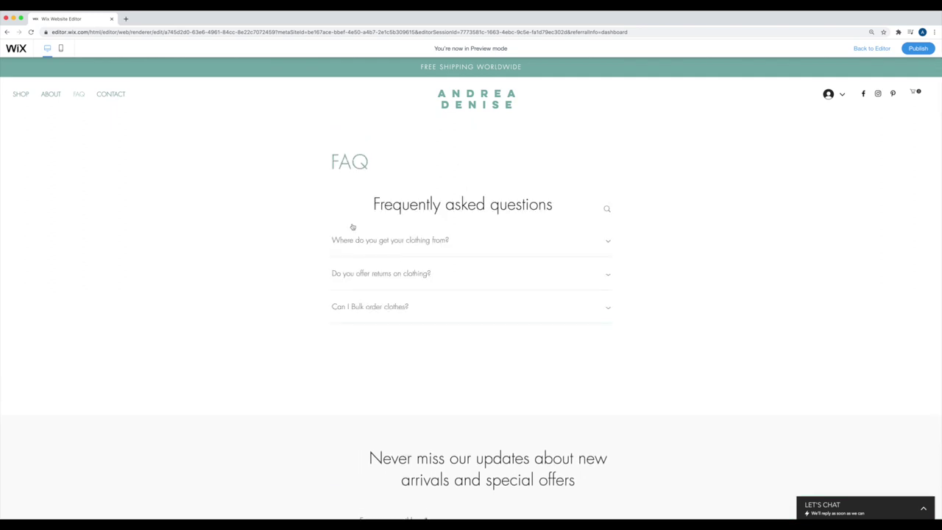
pyautogui.click(109, 96)
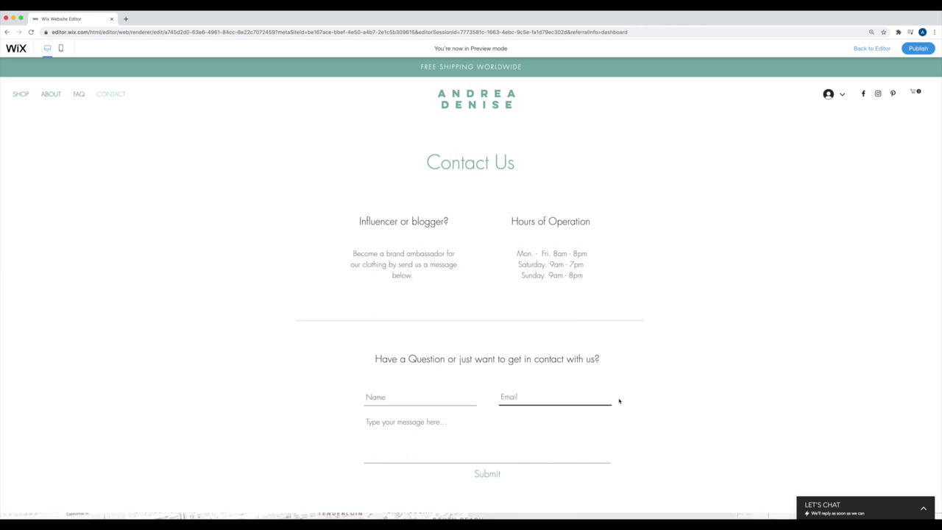
# Review the Shop section and its product collection in the desktop preview, and publish the site.
pyautogui.click(21, 94)
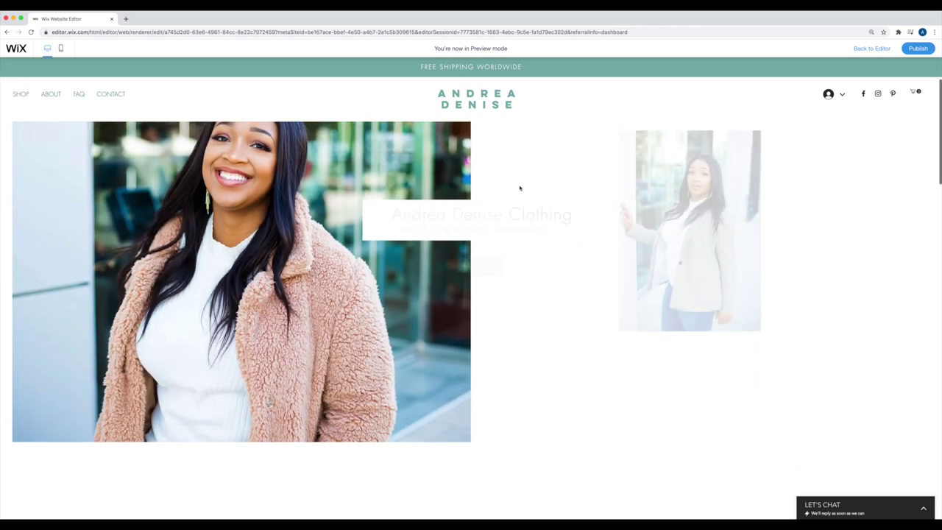
pyautogui.scroll(-5, 507, 215)
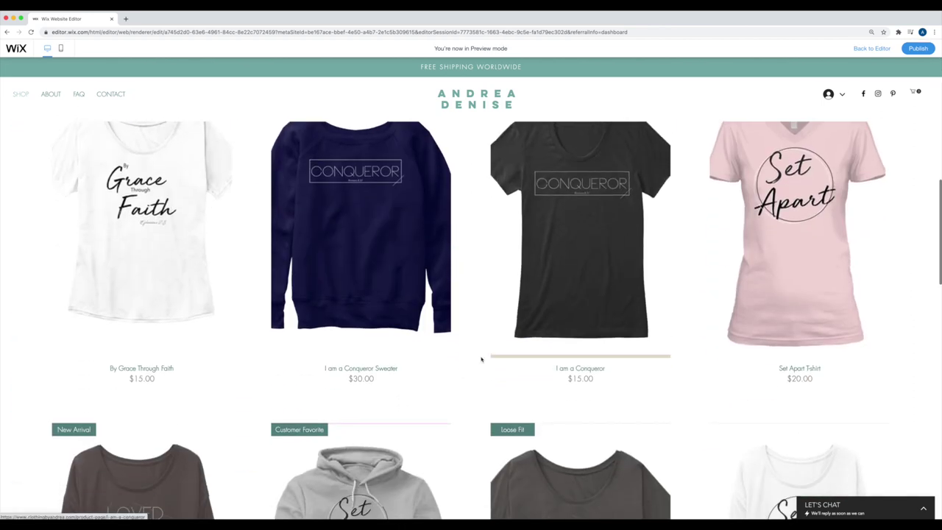
pyautogui.scroll(-3, 477, 381)
pyautogui.scroll(-10, 477, 381)
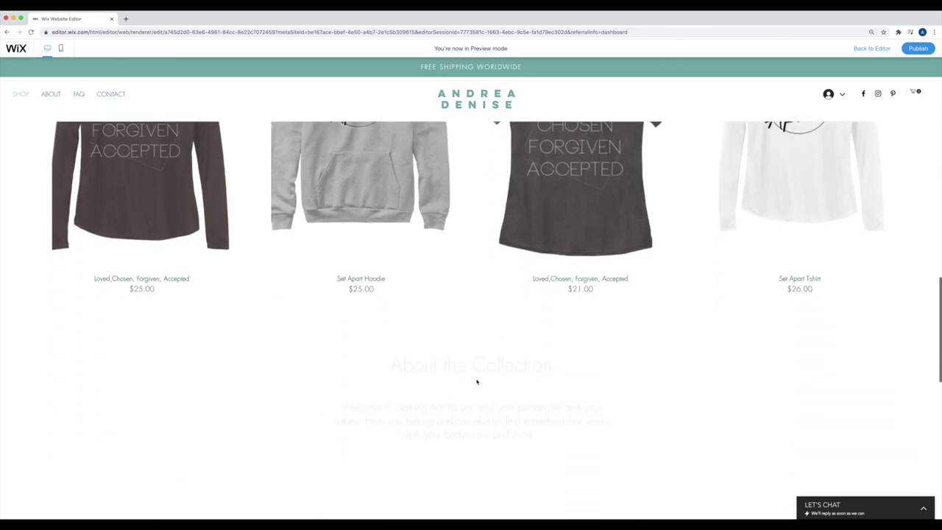
pyautogui.scroll(-8, 476, 380)
pyautogui.scroll(20, 476, 380)
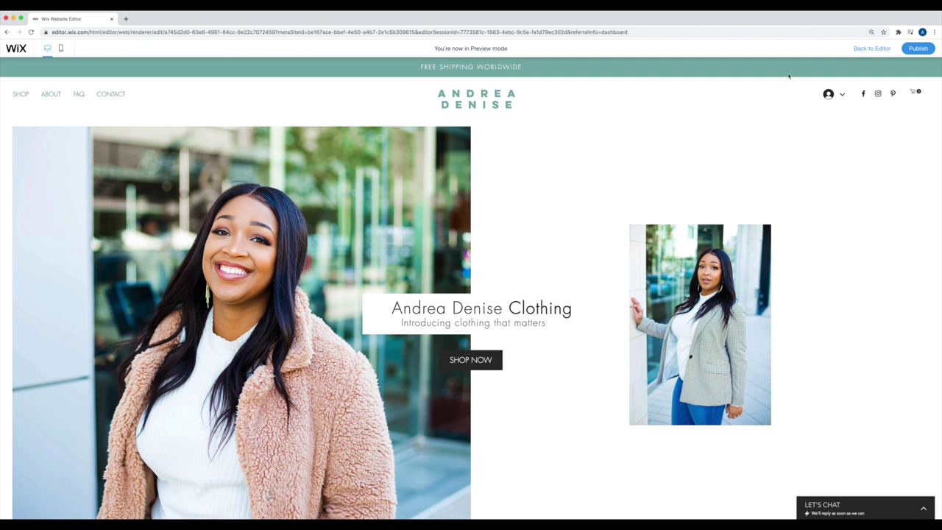
pyautogui.click(914, 49)
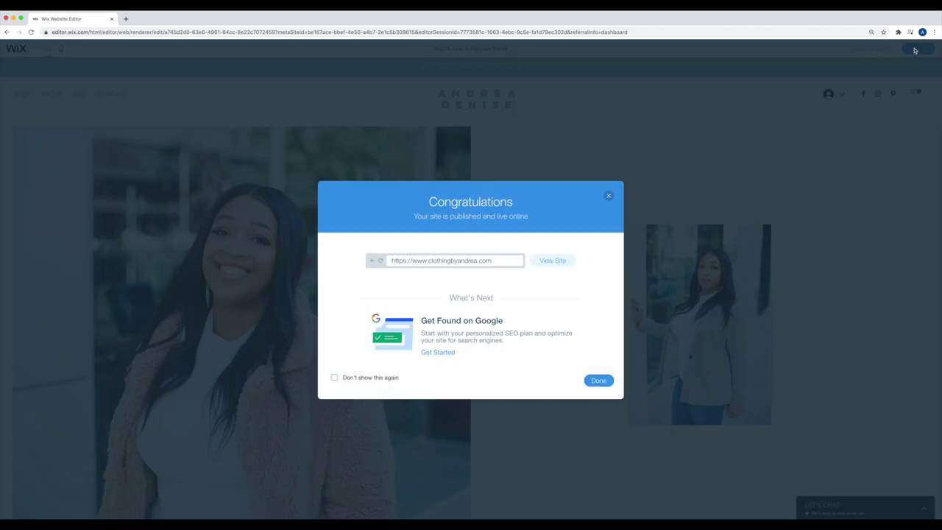